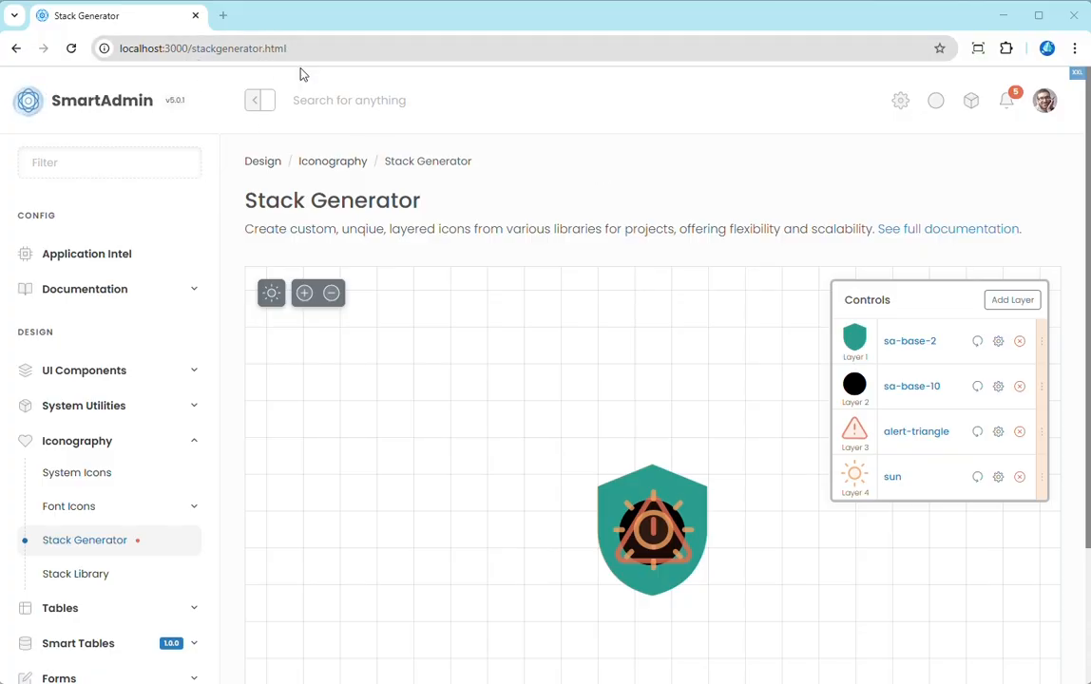
Step: Collapse the navigation sidebar and move the Controls panel to the upper-right corner of the widened canvas
{"action": "scroll", "coordinate": [162, 435], "scroll_direction": "down", "scroll_amount": 1}
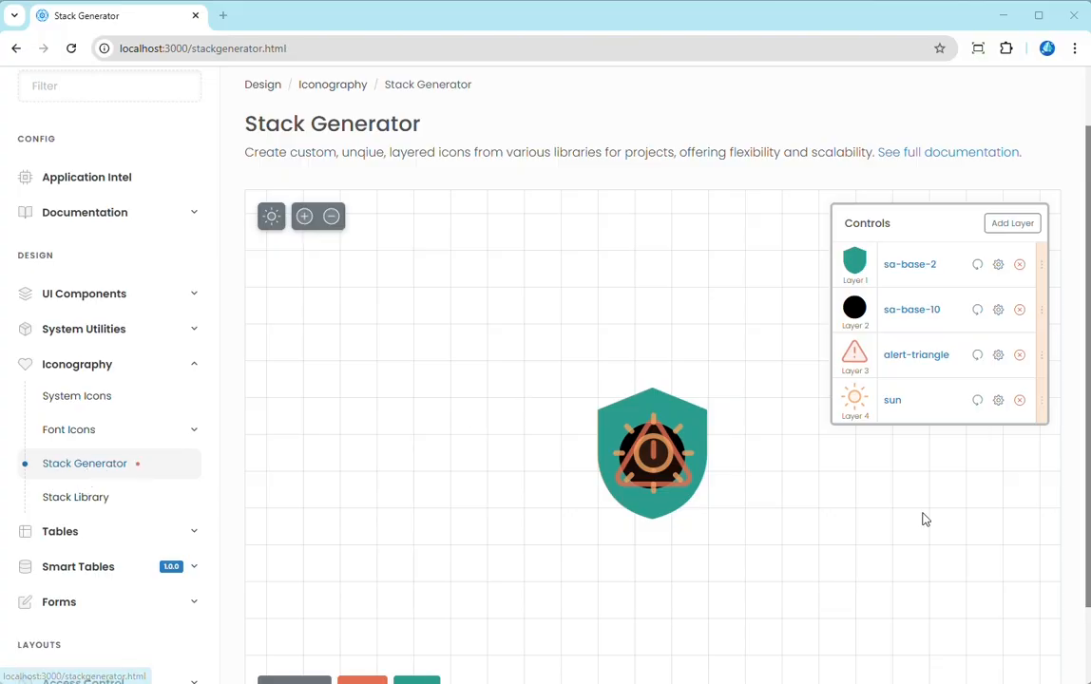
{"action": "scroll", "coordinate": [523, 456], "scroll_direction": "up", "scroll_amount": 1}
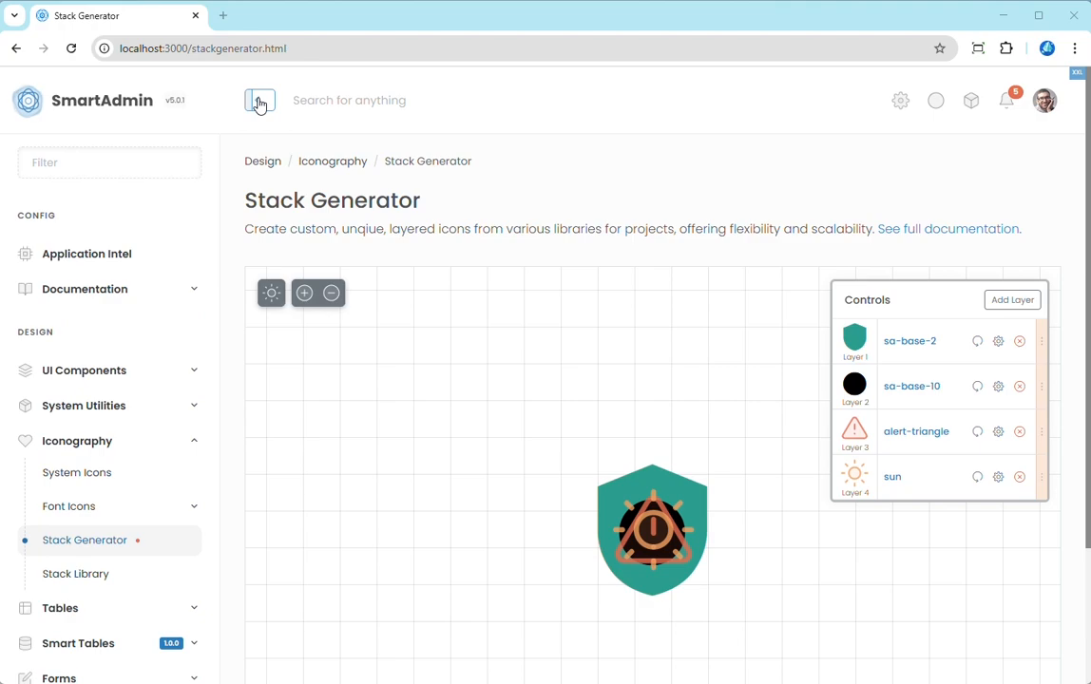
{"action": "left_click", "coordinate": [259, 103]}
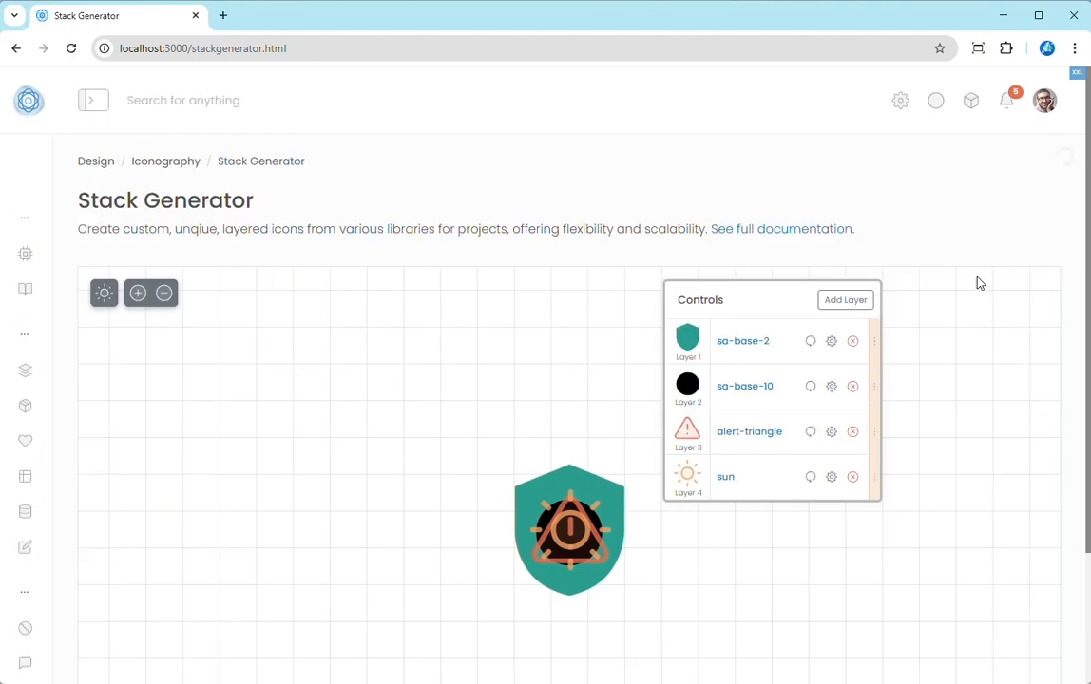
{"action": "scroll", "coordinate": [676, 454], "scroll_direction": "down", "scroll_amount": 2}
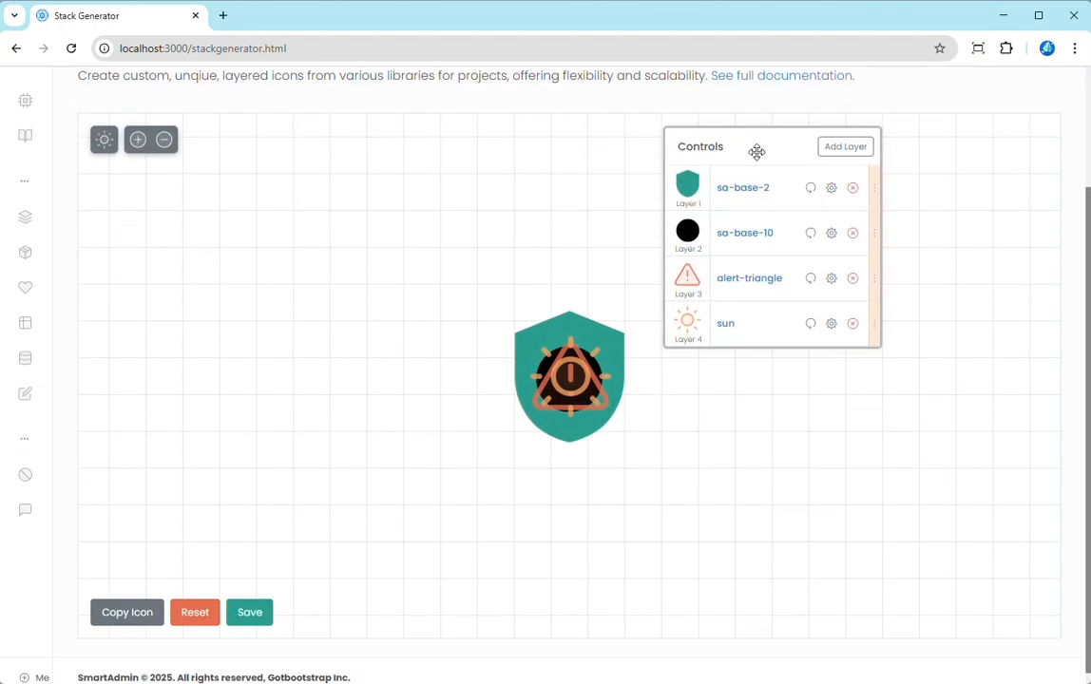
{"action": "left_click_drag", "start_coordinate": [755, 151], "coordinate": [1034, 137]}
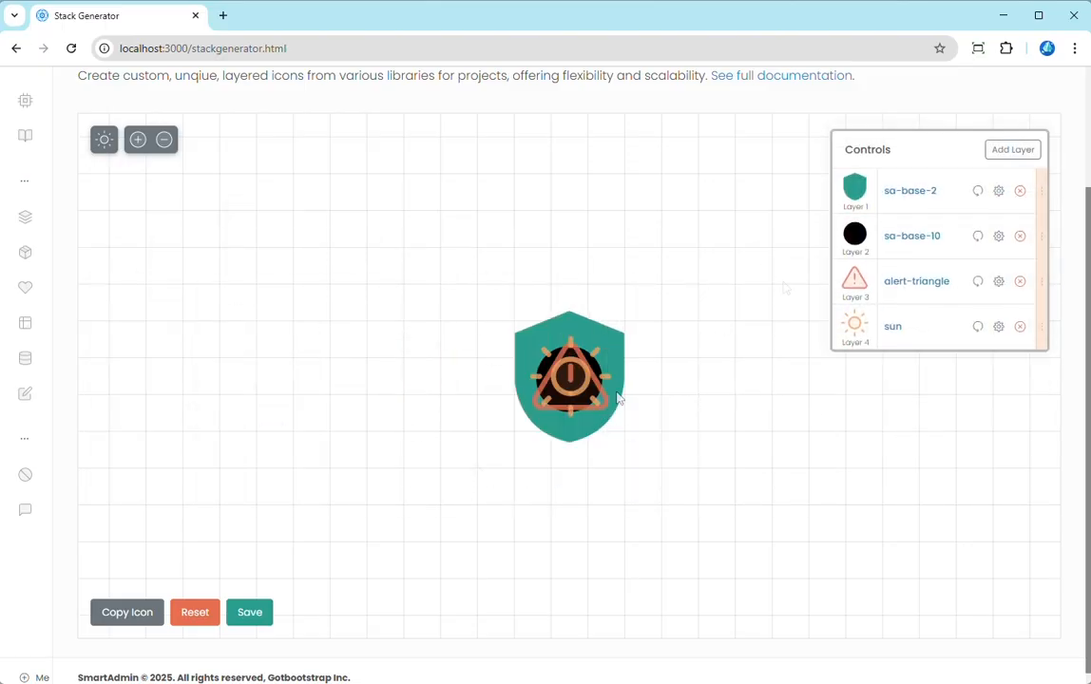
Step: Reset the icon stack, clearing all of its existing layers
{"action": "left_click", "coordinate": [196, 617]}
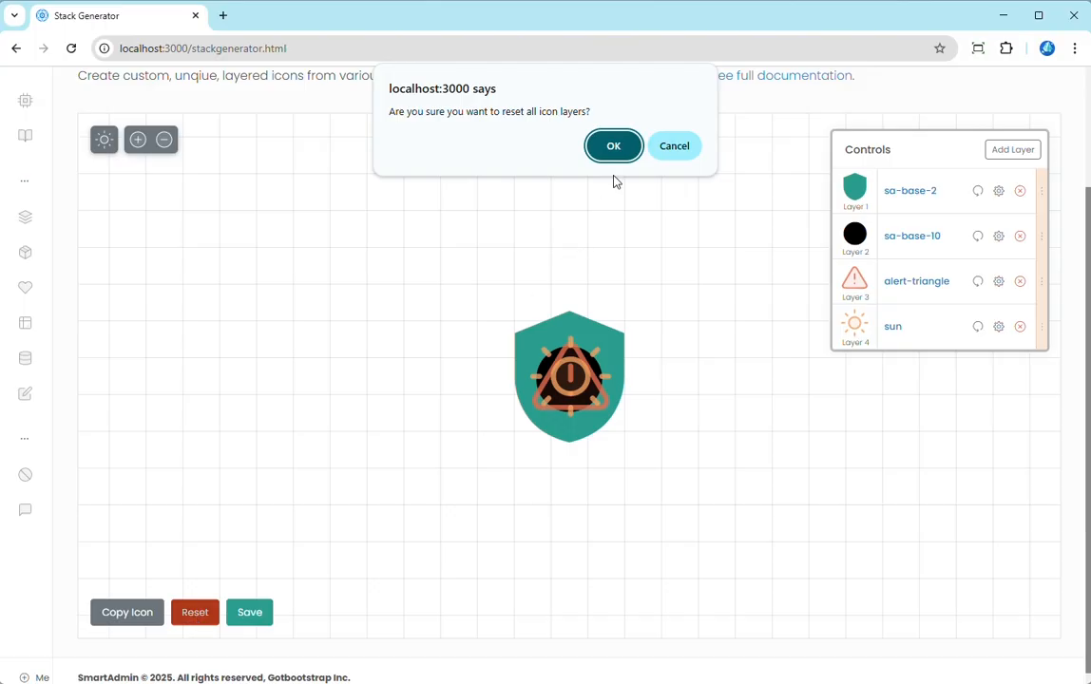
{"action": "left_click", "coordinate": [616, 148]}
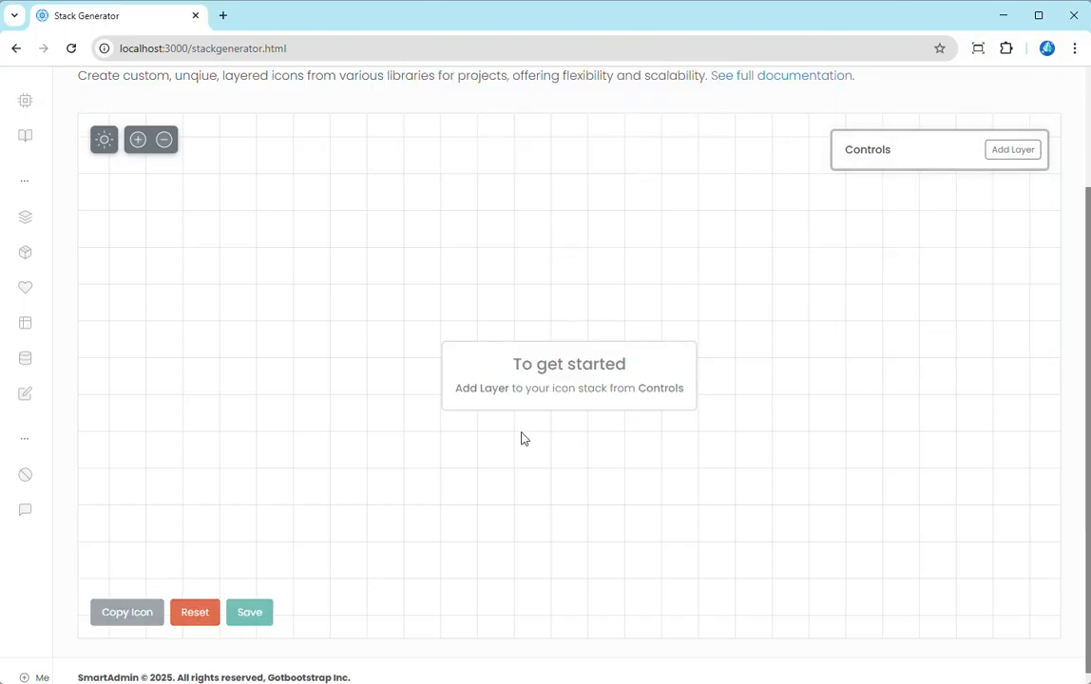
Step: Add the base-2 shield from the Base icon library as the first layer of the stack
{"action": "left_click", "coordinate": [1013, 152]}
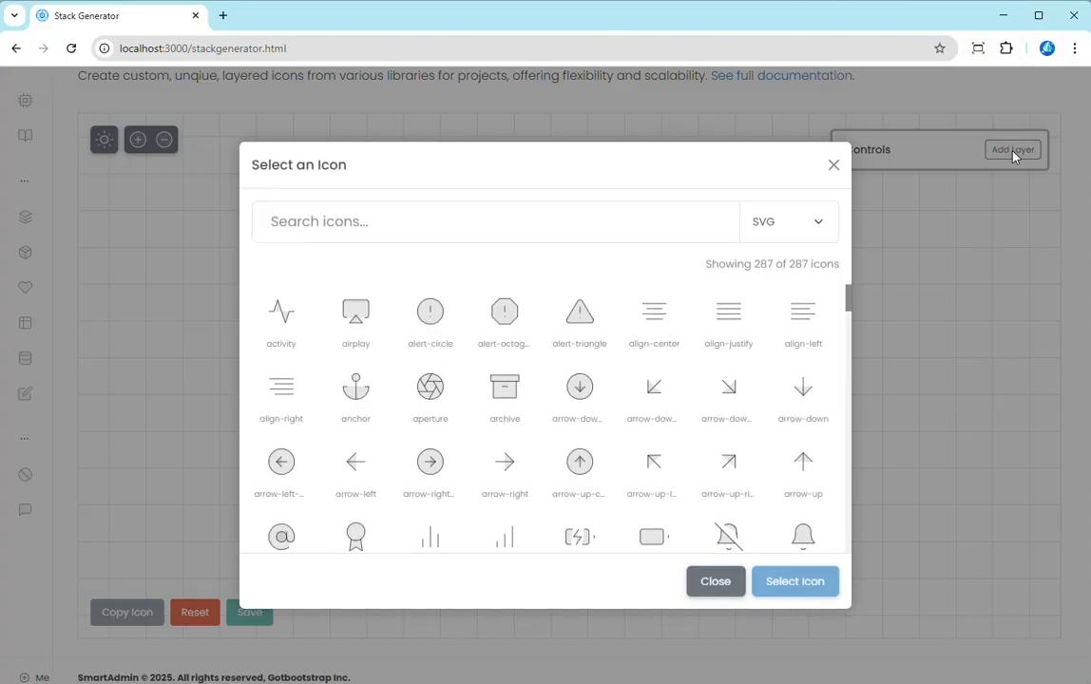
{"action": "left_click", "coordinate": [784, 233]}
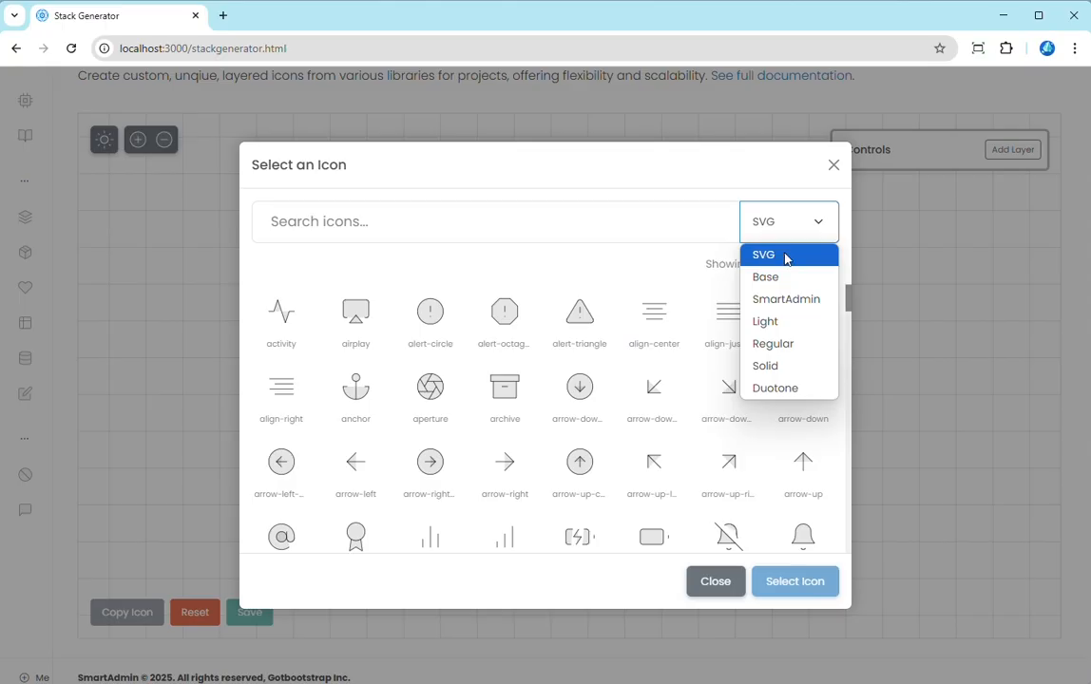
{"action": "left_click", "coordinate": [785, 259]}
{"action": "left_click", "coordinate": [807, 238]}
{"action": "left_click", "coordinate": [788, 277]}
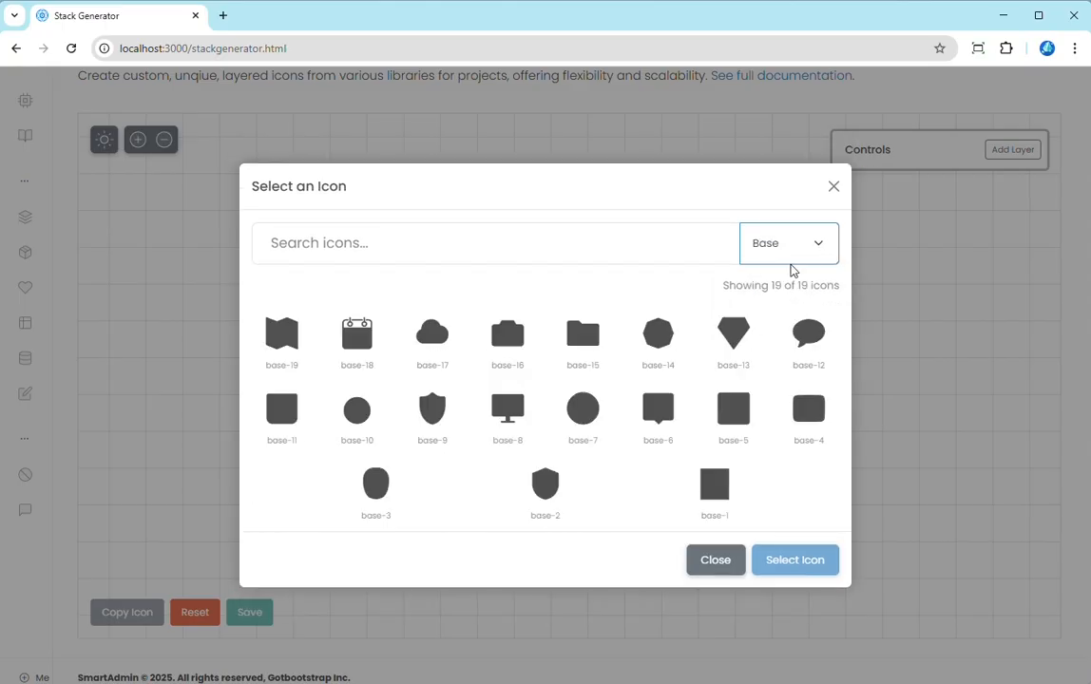
{"action": "left_click", "coordinate": [791, 255]}
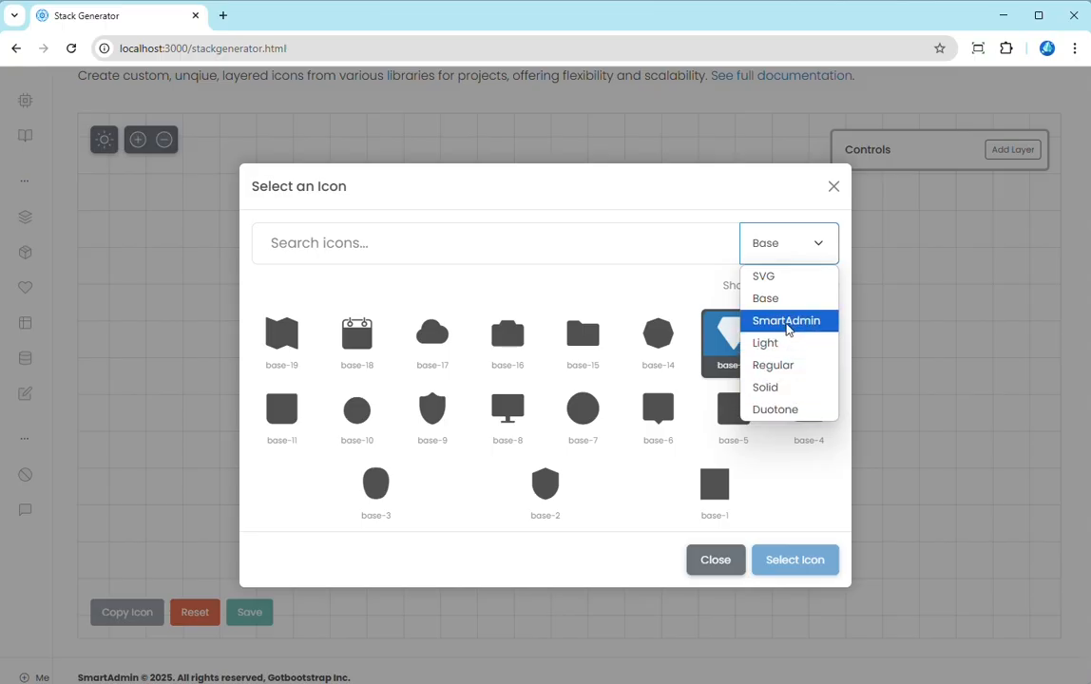
{"action": "left_click", "coordinate": [647, 297]}
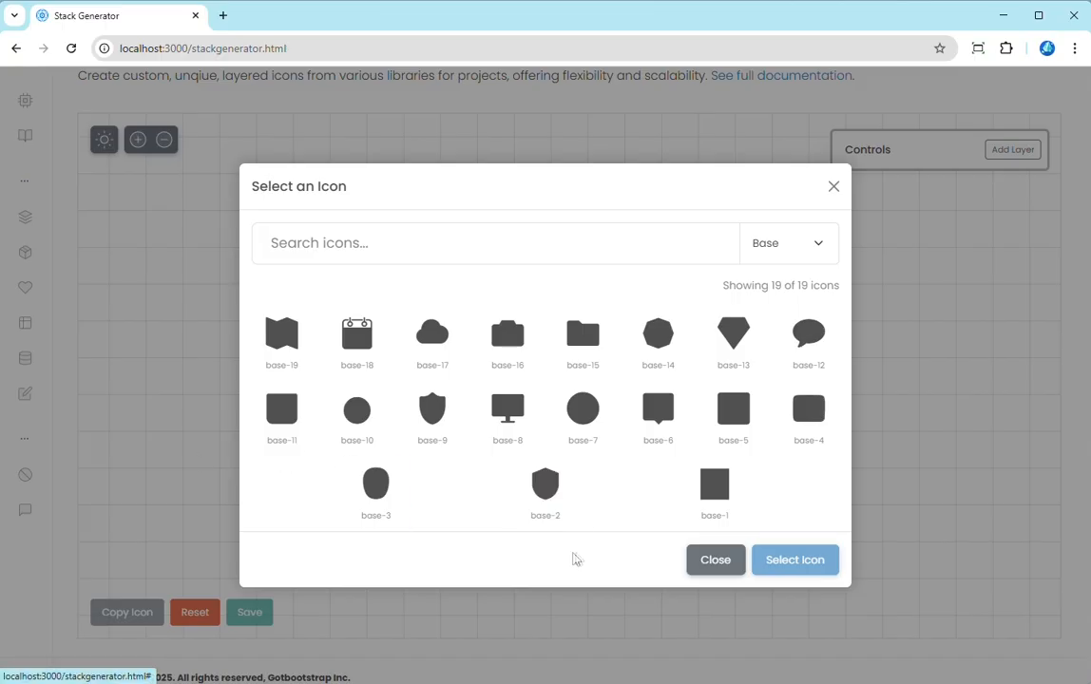
{"action": "left_click", "coordinate": [547, 488]}
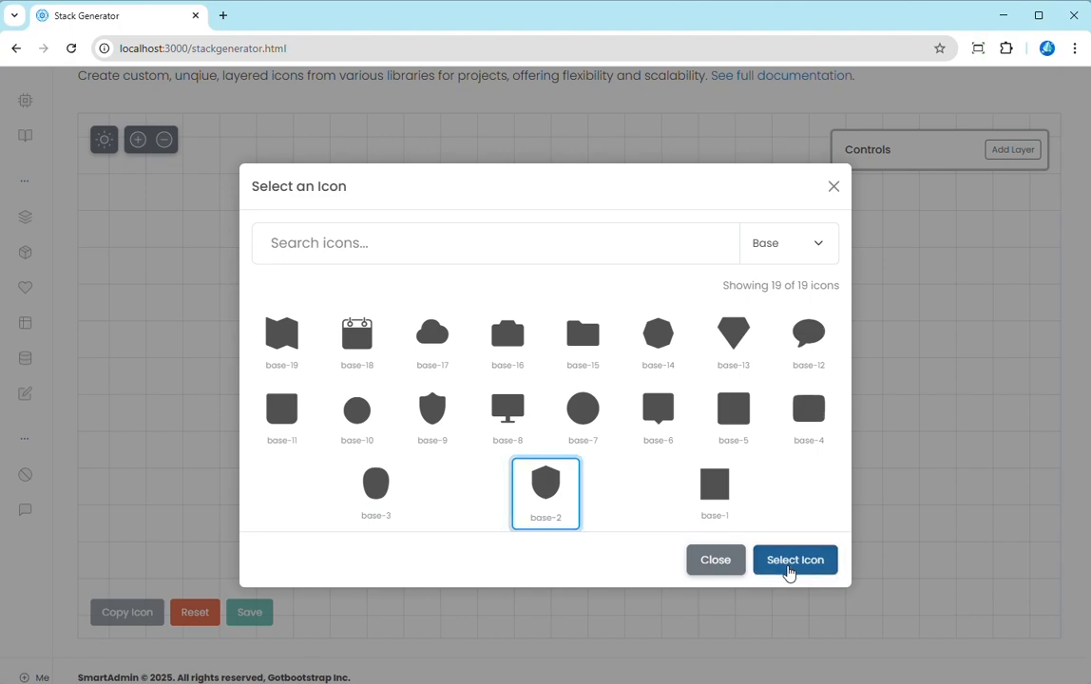
{"action": "left_click", "coordinate": [787, 572]}
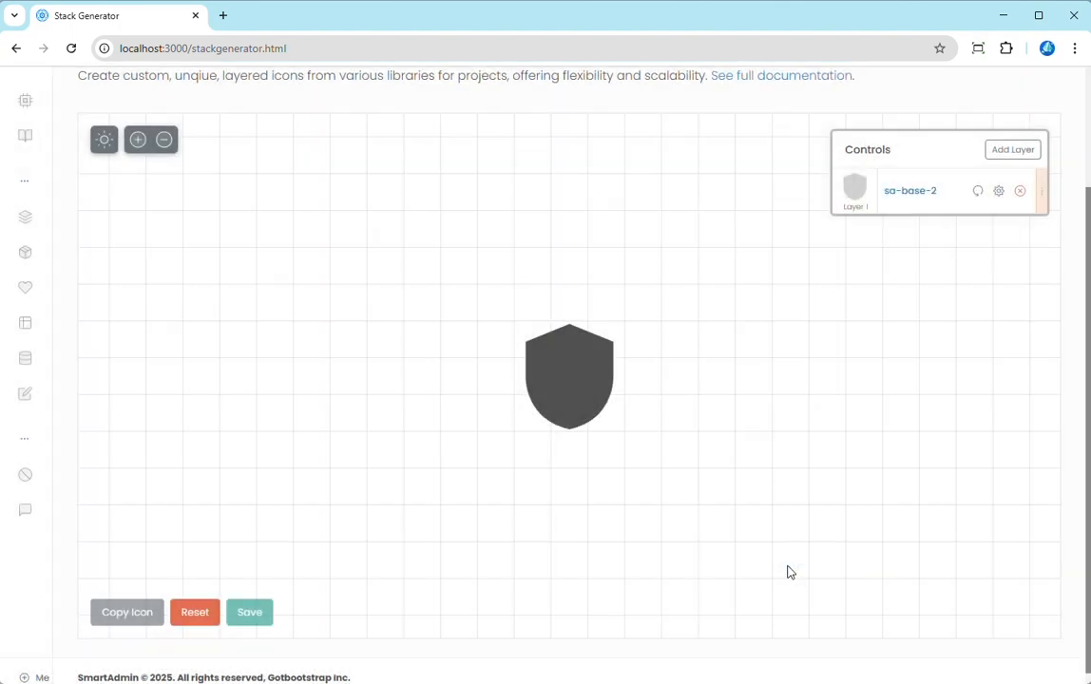
Step: Set the sa-base-2 shield layer to Large size and colour it orange
{"action": "left_click", "coordinate": [998, 193]}
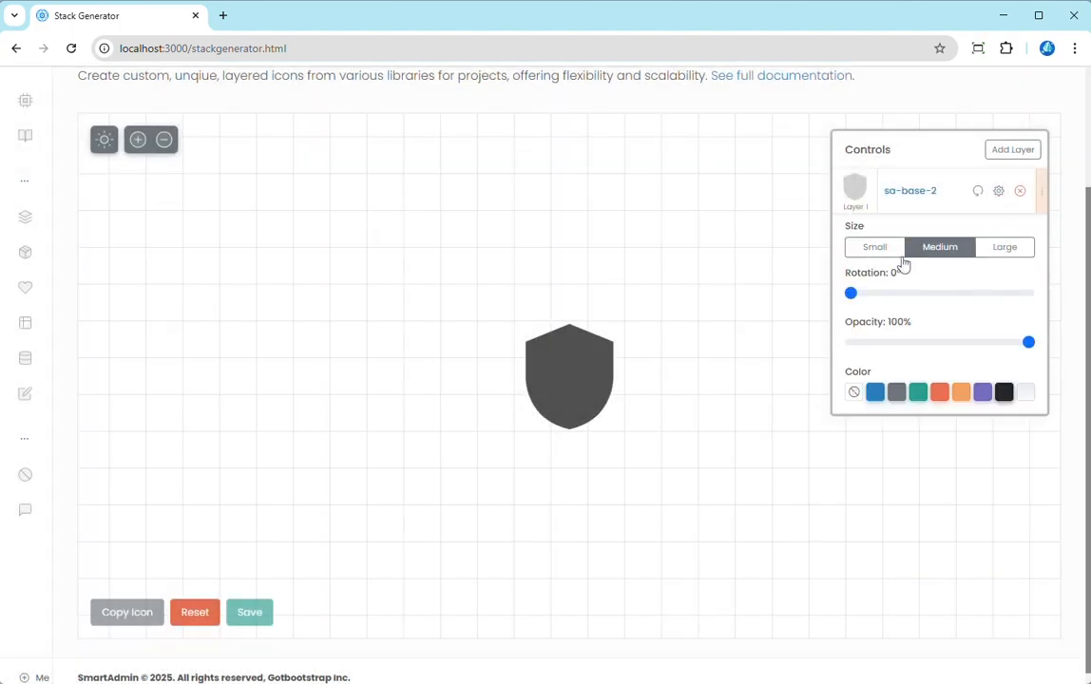
{"action": "left_click", "coordinate": [879, 250]}
{"action": "left_click", "coordinate": [926, 253]}
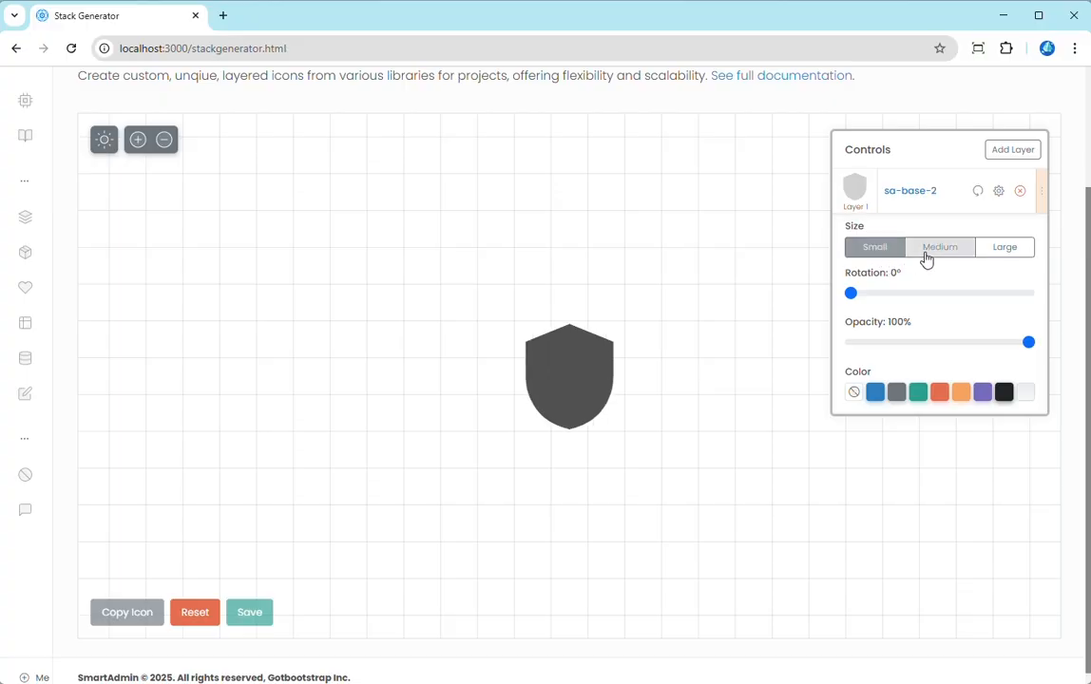
{"action": "left_click", "coordinate": [1005, 253]}
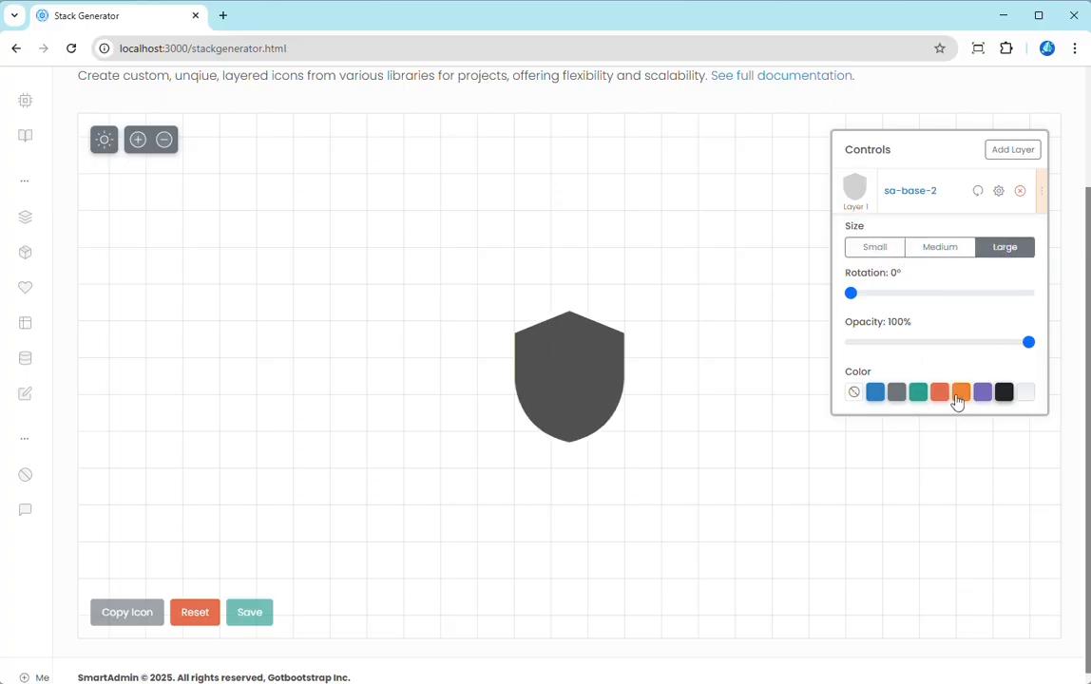
{"action": "left_click", "coordinate": [959, 393]}
{"action": "left_click", "coordinate": [998, 191]}
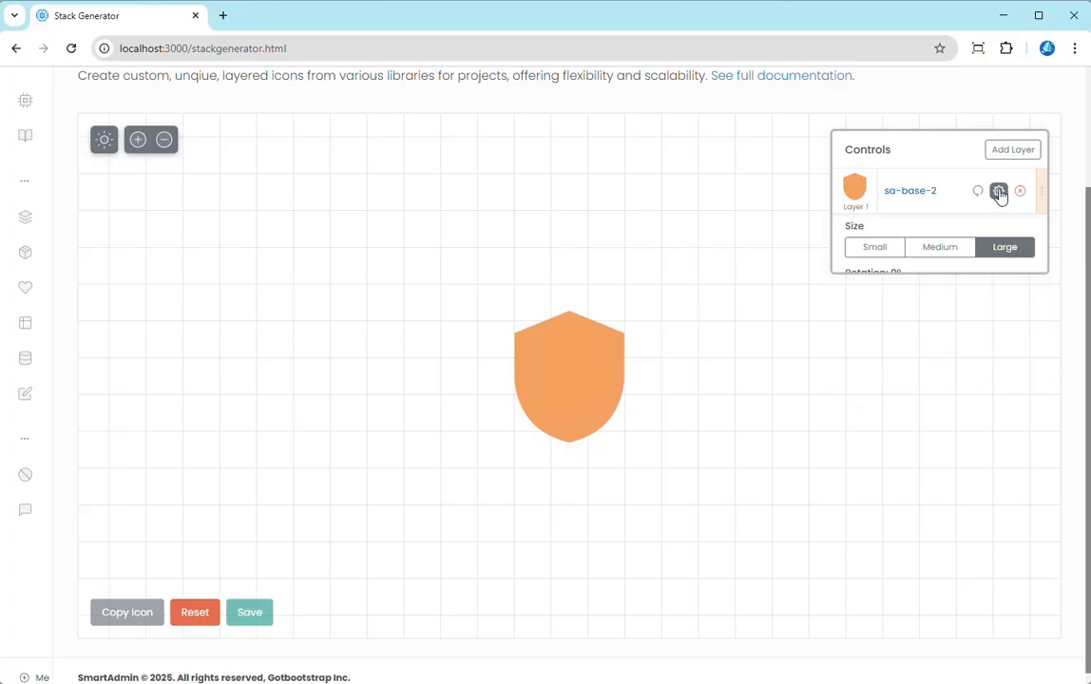
Step: Add the bulb icon from the SmartAdmin library as a second layer
{"action": "left_click", "coordinate": [1011, 152]}
{"action": "left_click", "coordinate": [787, 249]}
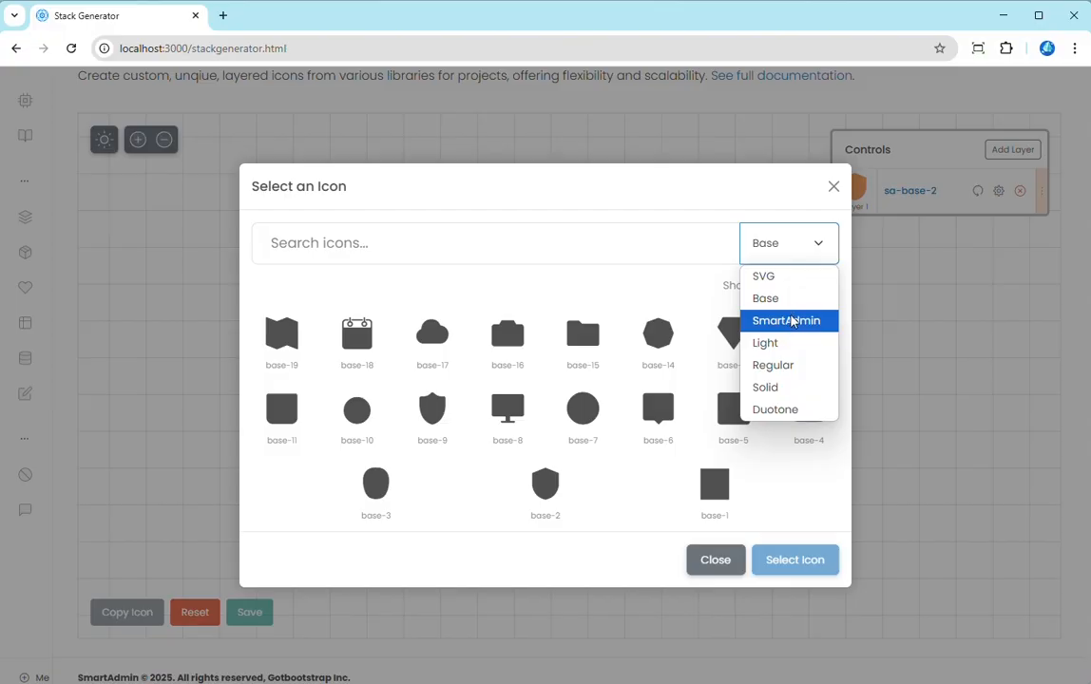
{"action": "left_click", "coordinate": [792, 321]}
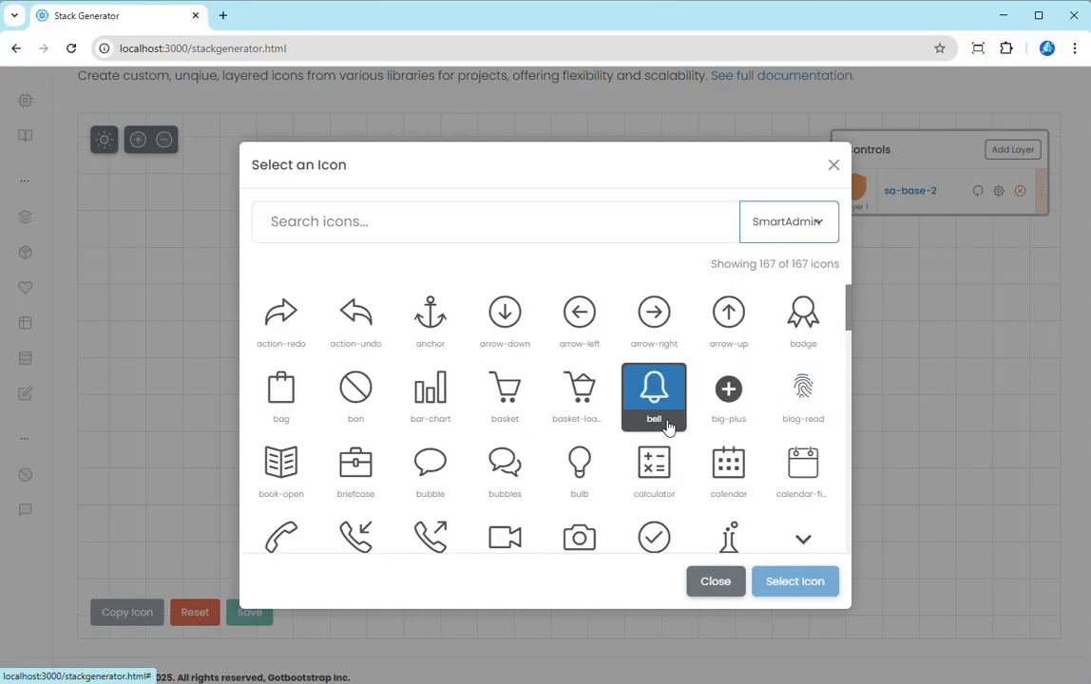
{"action": "scroll", "coordinate": [658, 428], "scroll_direction": "down", "scroll_amount": 2}
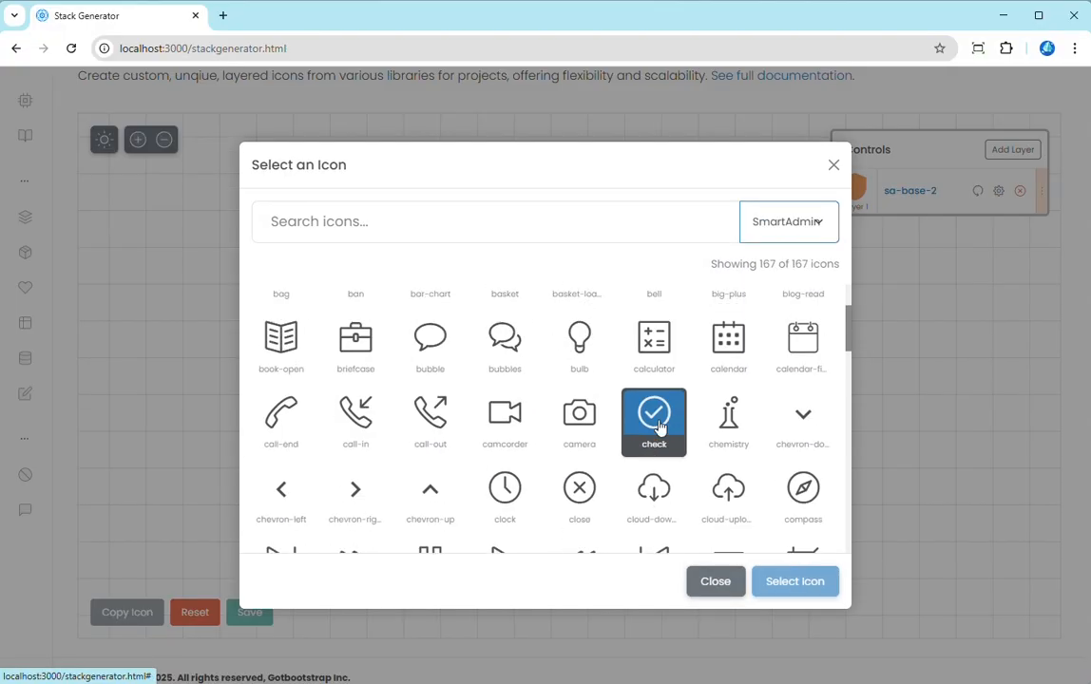
{"action": "left_click", "coordinate": [579, 325]}
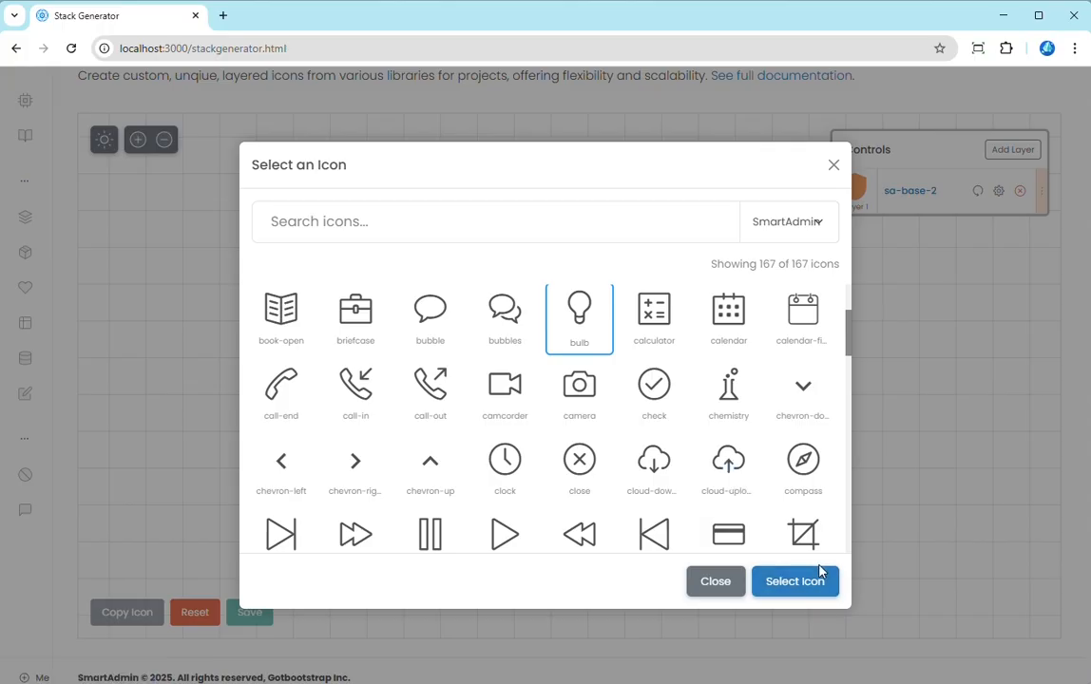
{"action": "left_click", "coordinate": [821, 574]}
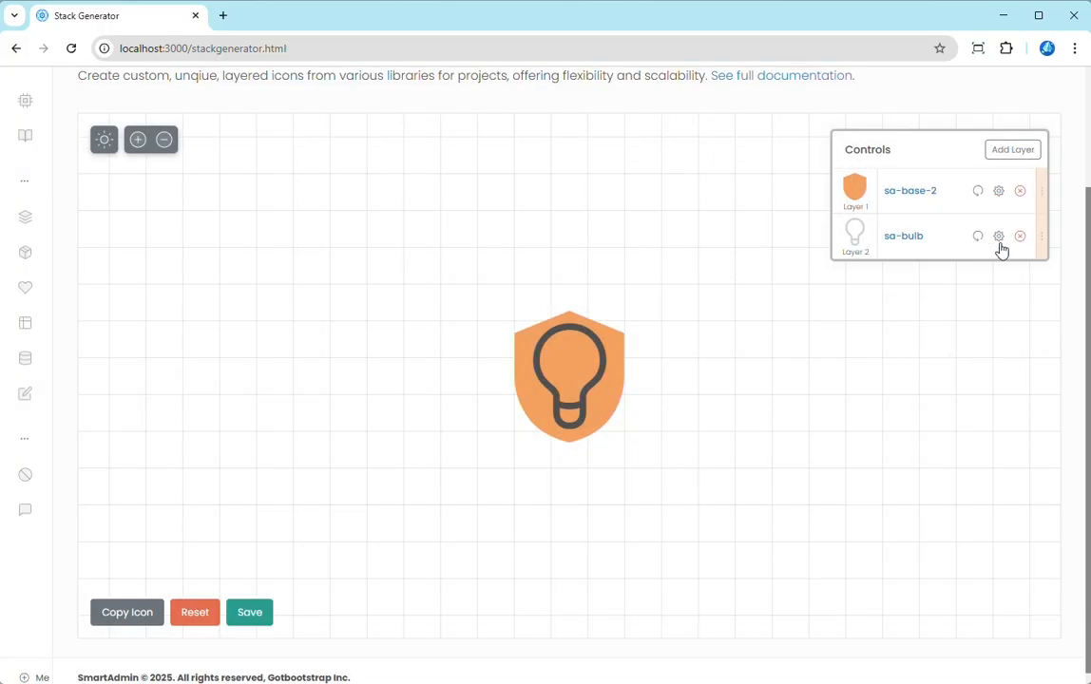
Step: Set the sa-bulb layer to Small size and colour it black
{"action": "left_click", "coordinate": [999, 236]}
{"action": "left_click", "coordinate": [880, 294]}
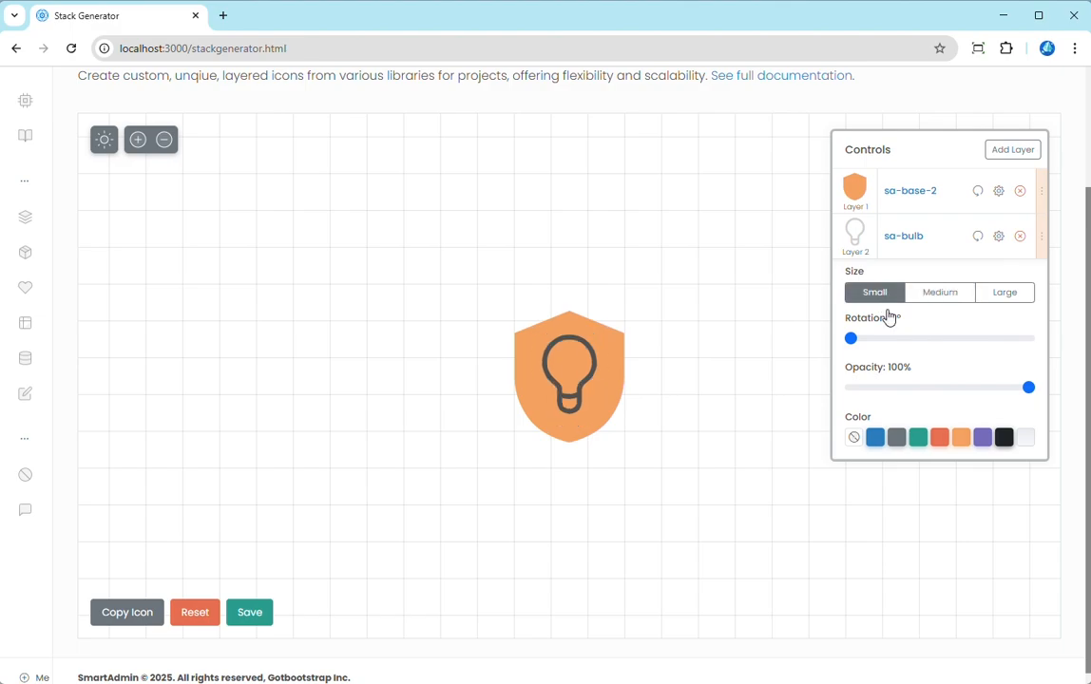
{"action": "left_click", "coordinate": [1004, 440]}
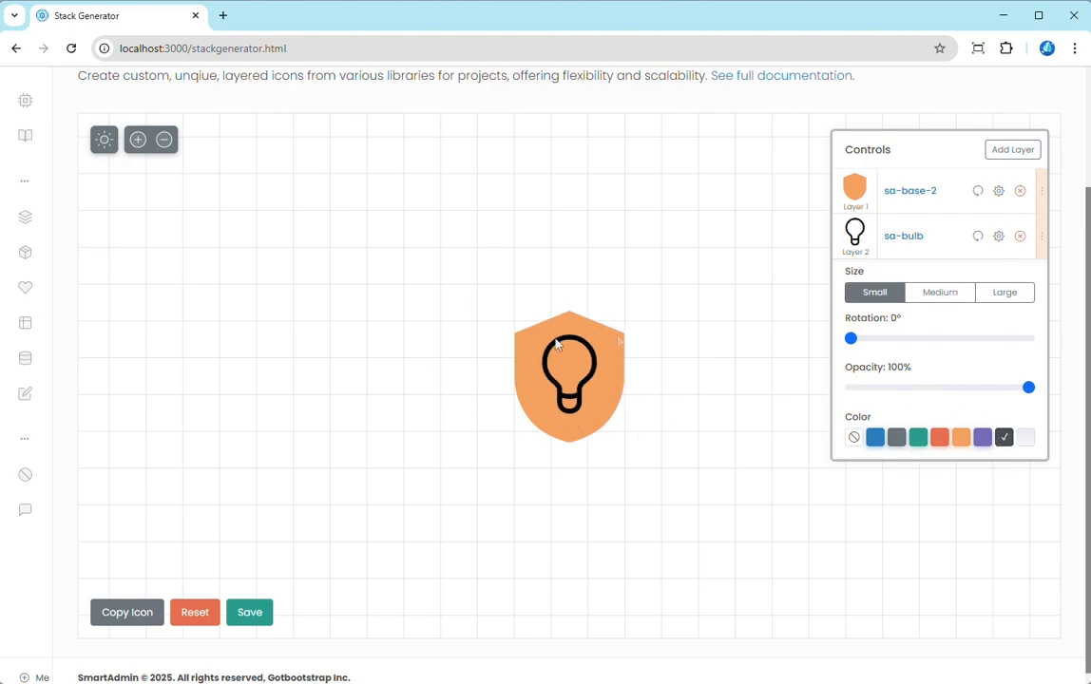
{"action": "left_click", "coordinate": [998, 237]}
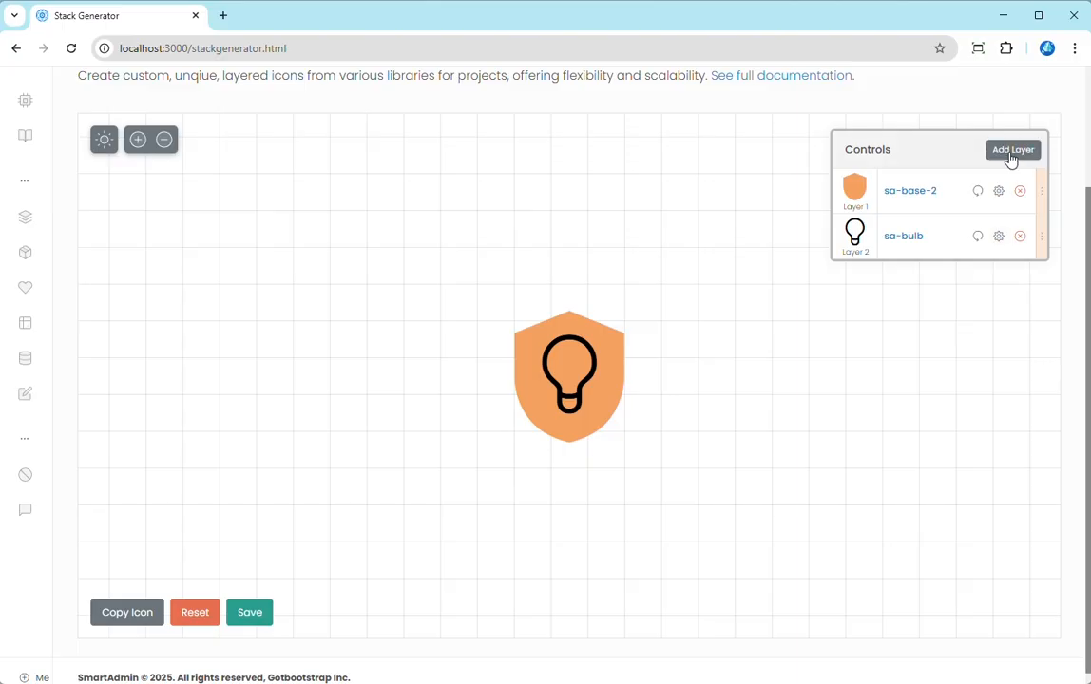
Step: Search the SVG icon library for "sun" and add the sun icon as a third layer
{"action": "left_click", "coordinate": [1010, 155]}
{"action": "left_click", "coordinate": [775, 226]}
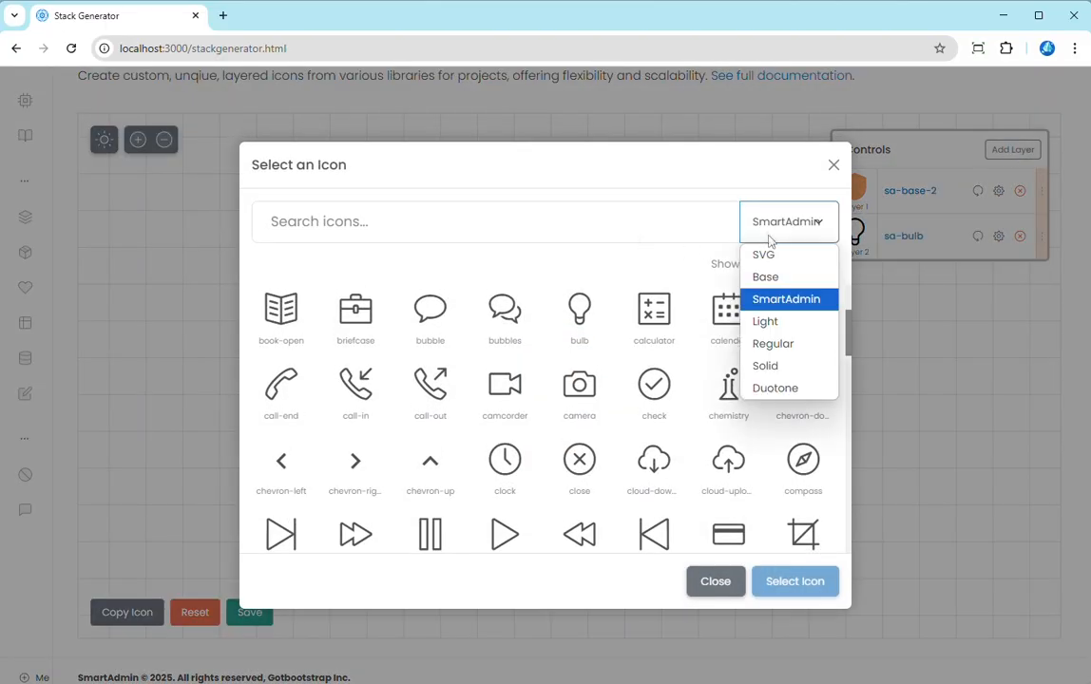
{"action": "left_click", "coordinate": [780, 257]}
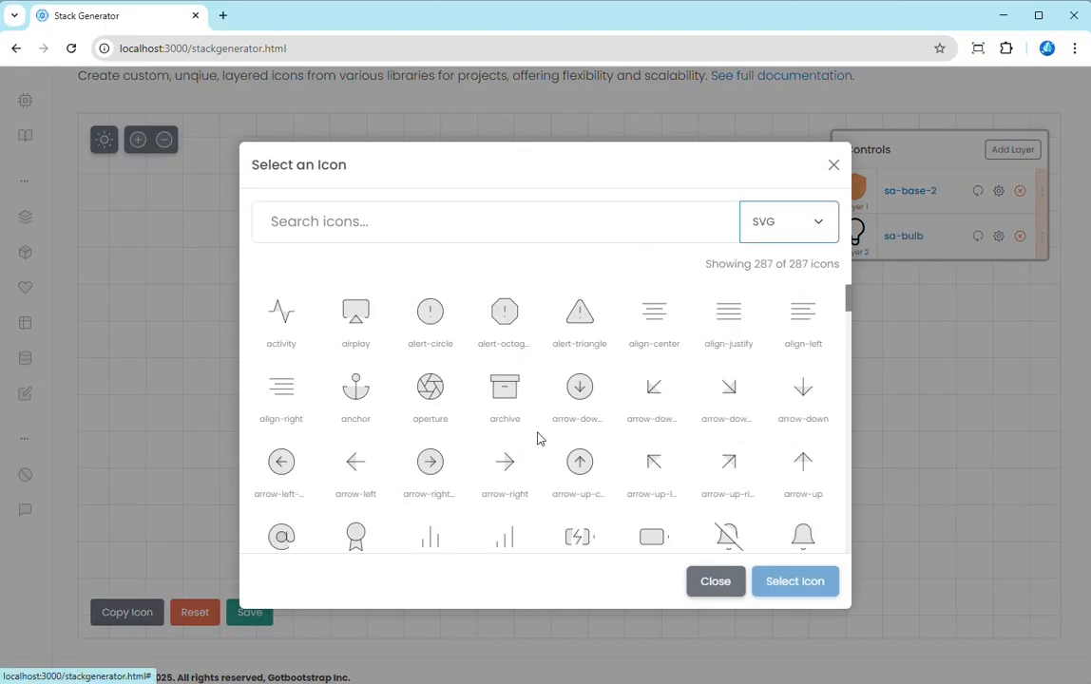
{"action": "scroll", "coordinate": [577, 369], "scroll_direction": "down", "scroll_amount": 1}
{"action": "scroll", "coordinate": [585, 408], "scroll_direction": "up", "scroll_amount": 1}
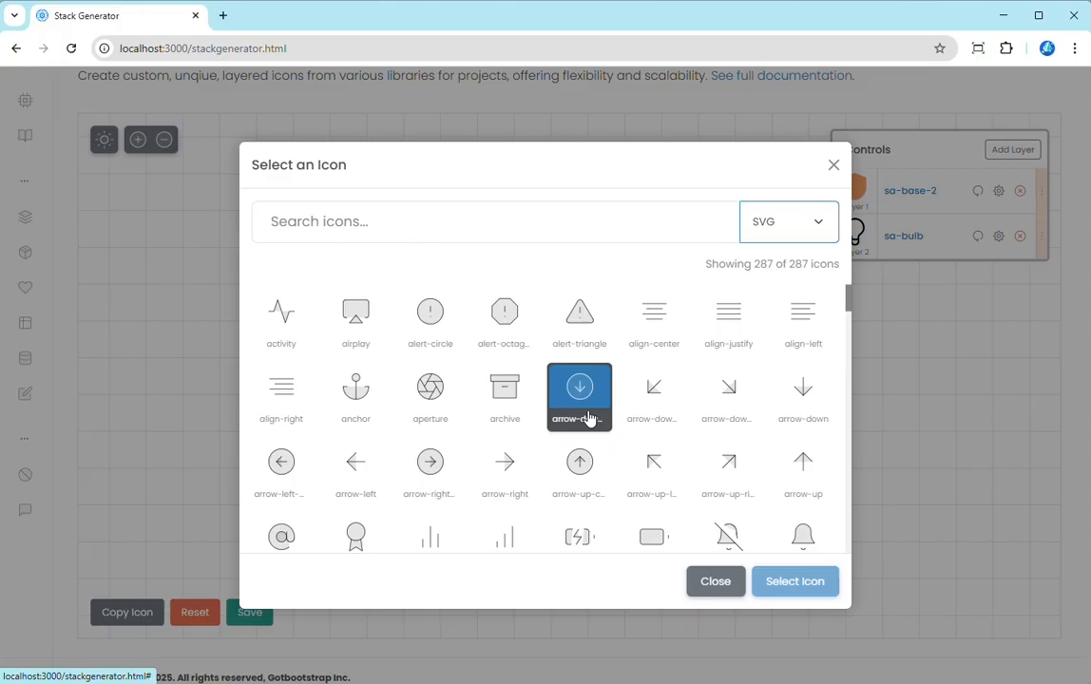
{"action": "left_click", "coordinate": [465, 229]}
{"action": "type", "text": "sun"}
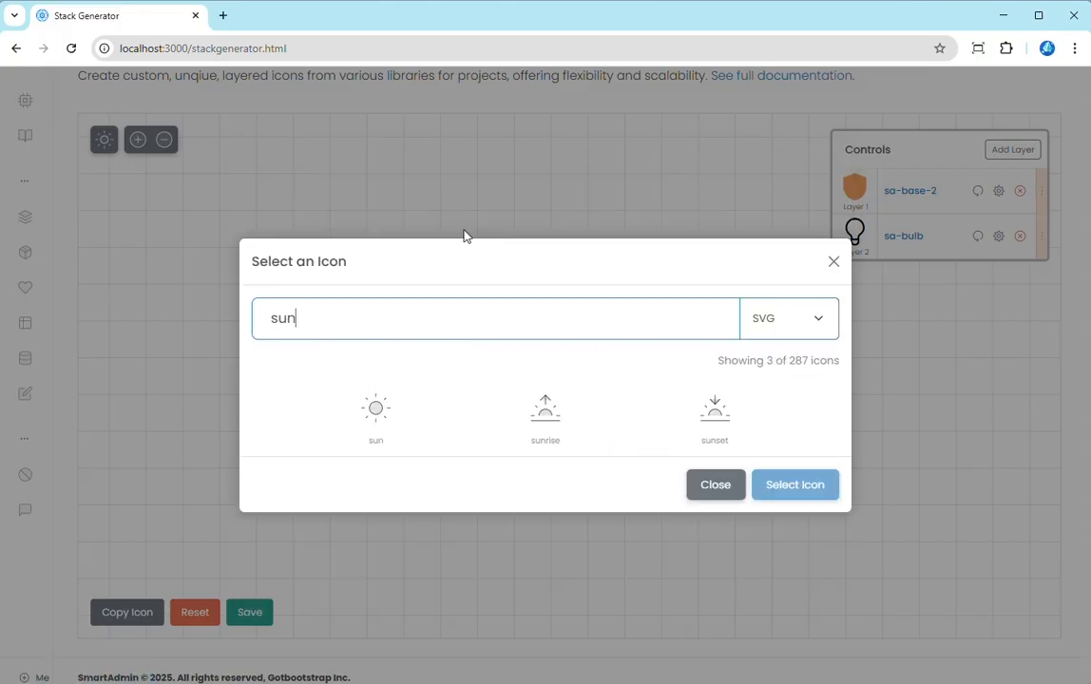
{"action": "left_click", "coordinate": [374, 414]}
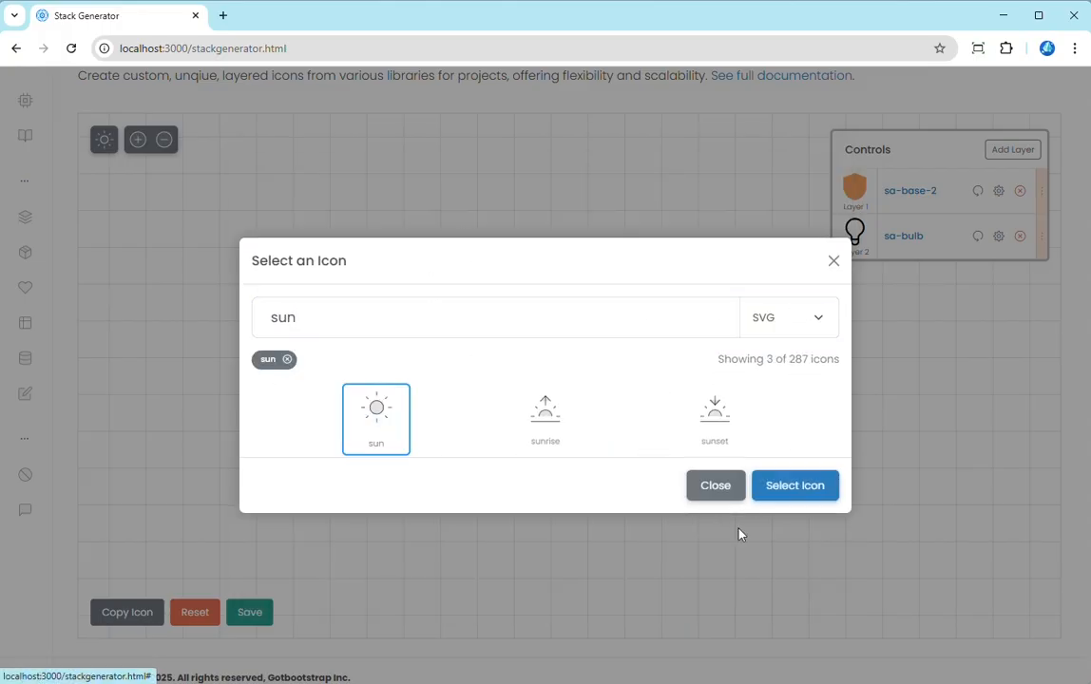
{"action": "left_click", "coordinate": [797, 485]}
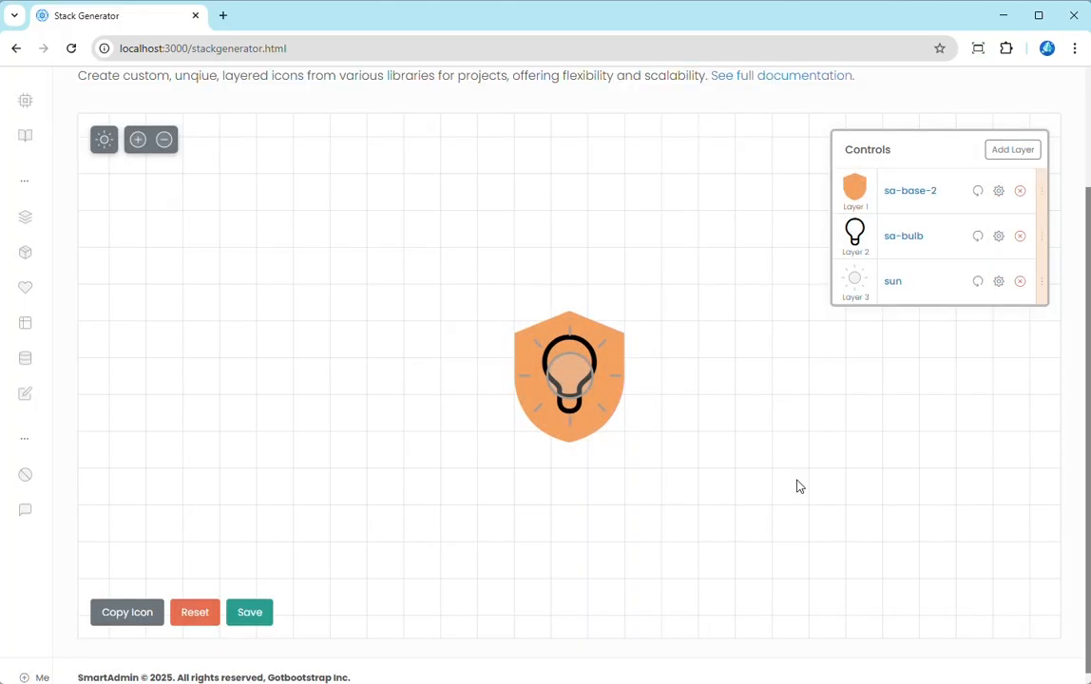
Step: Set the sun layer to Large size with Bold SVG weight and colour it green
{"action": "left_click", "coordinate": [998, 281]}
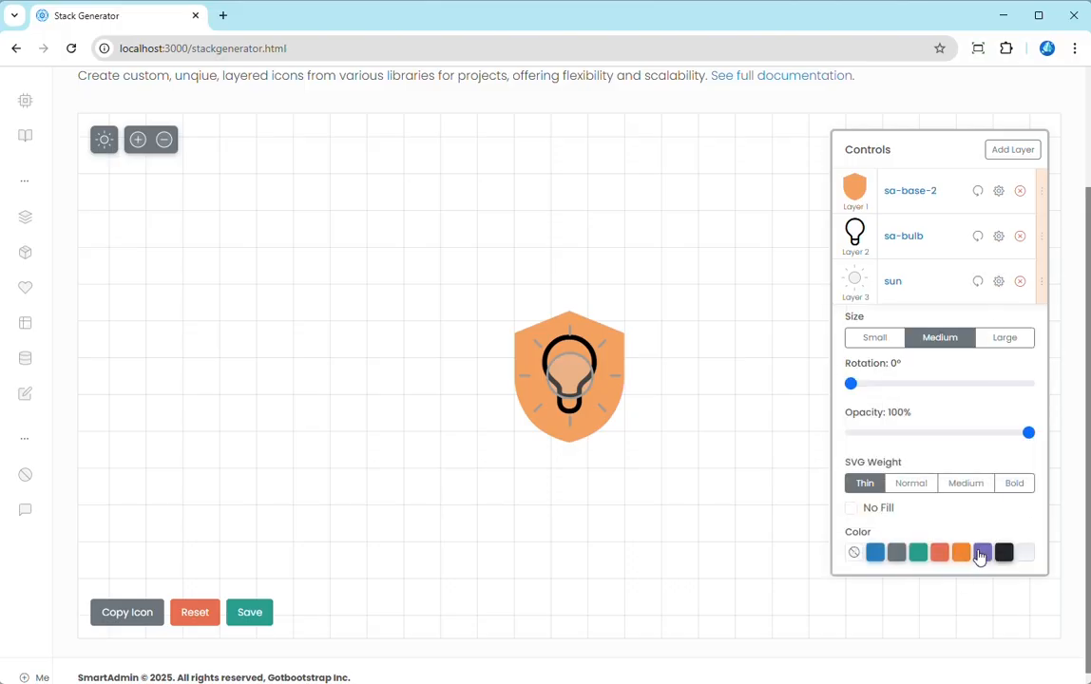
{"action": "left_click", "coordinate": [1003, 337]}
{"action": "left_click", "coordinate": [1015, 484]}
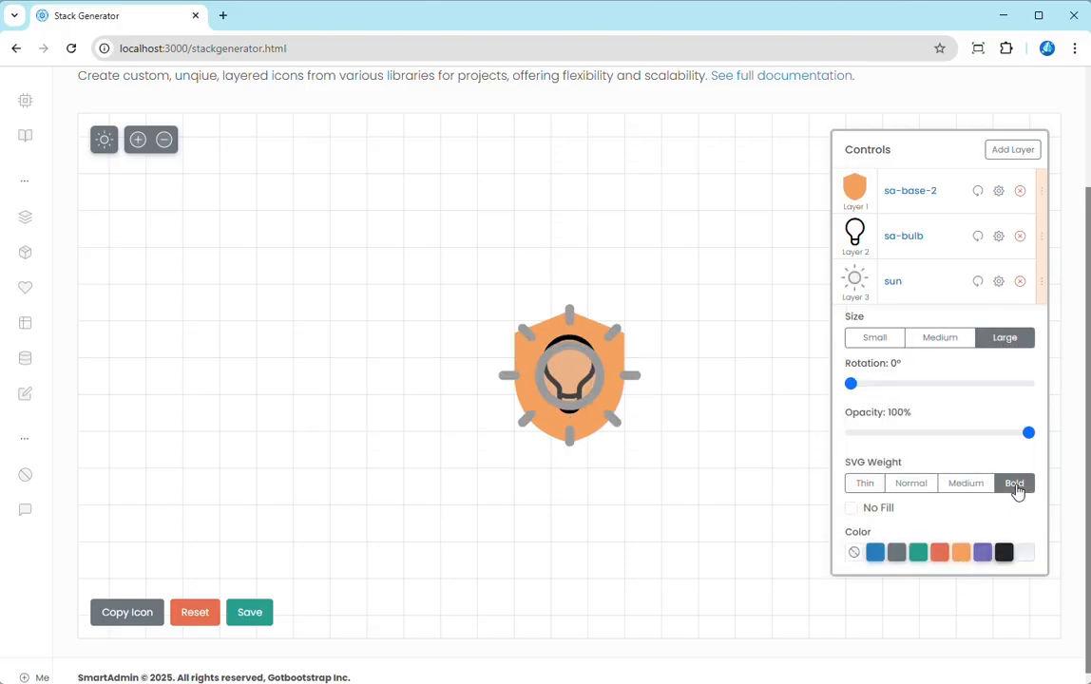
{"action": "left_click", "coordinate": [922, 557]}
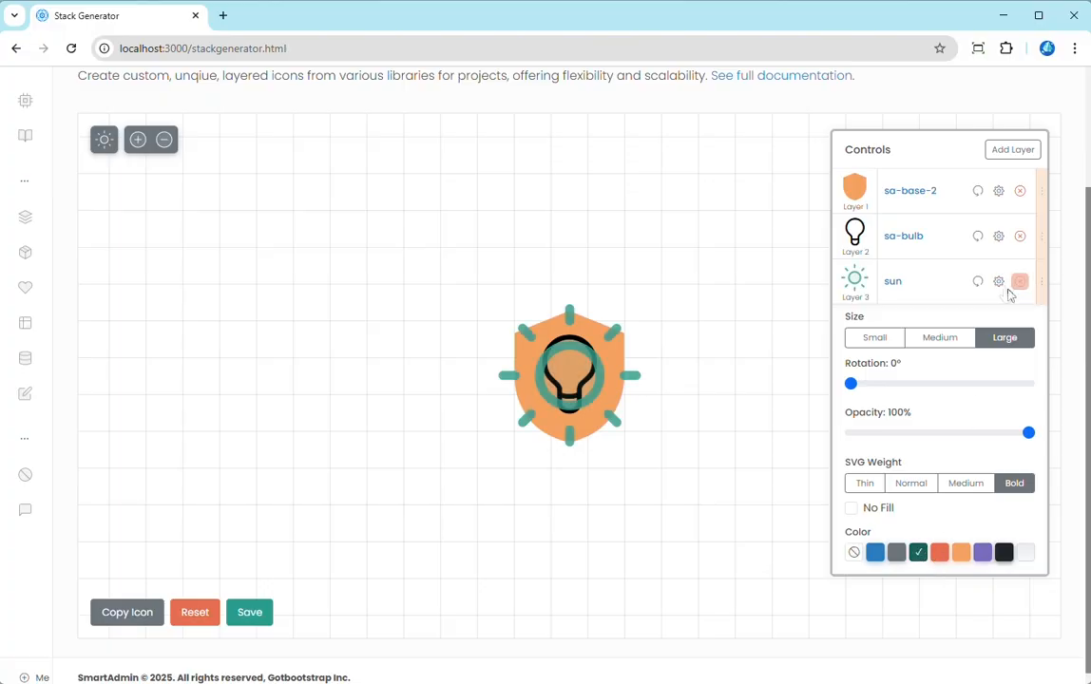
Step: Move the sun layer between the sa-base-2 shield and the sa-bulb layer in the layer order
{"action": "left_click", "coordinate": [997, 281]}
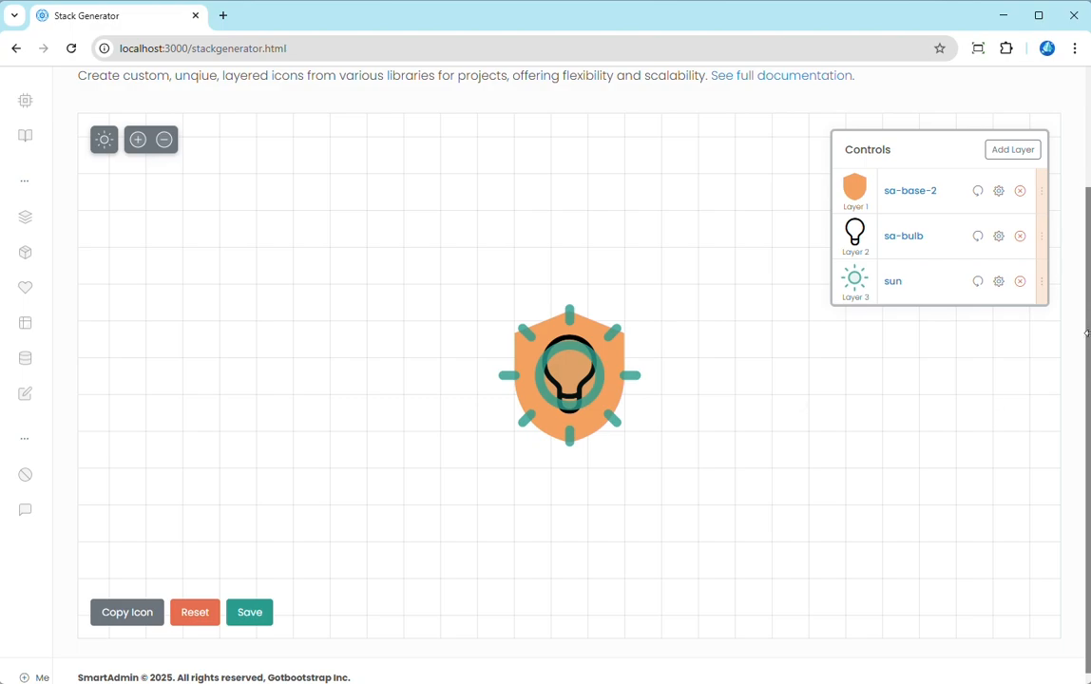
{"action": "left_click_drag", "start_coordinate": [1041, 282], "coordinate": [1042, 239]}
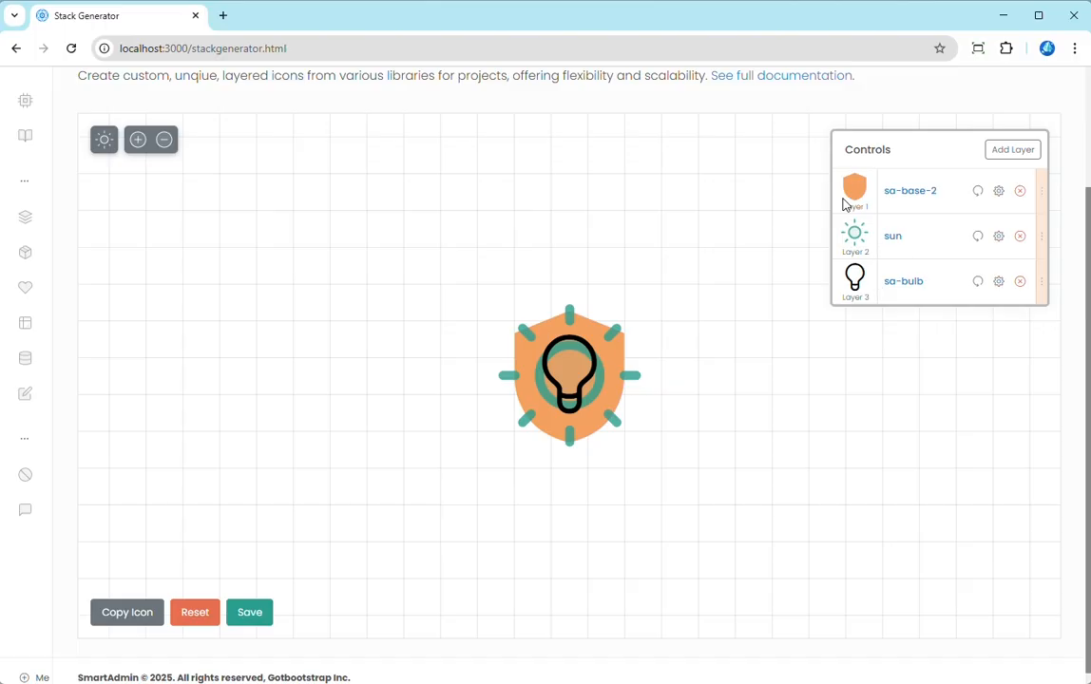
{"action": "mouse_move", "coordinate": [1041, 191]}
{"action": "left_mouse_down"}
{"action": "mouse_move", "coordinate": [1039, 273]}
{"action": "mouse_move", "coordinate": [1035, 196]}
{"action": "left_mouse_up"}
Step: Save the layered icon under the name "lightray"
{"action": "left_click", "coordinate": [242, 618]}
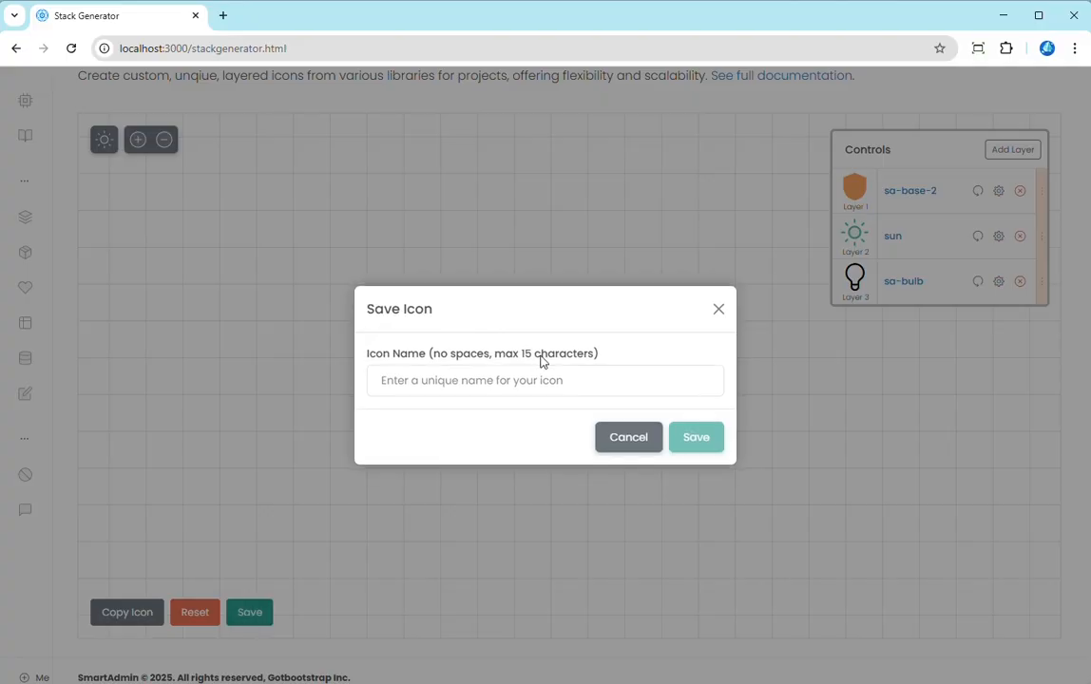
{"action": "left_click", "coordinate": [507, 388]}
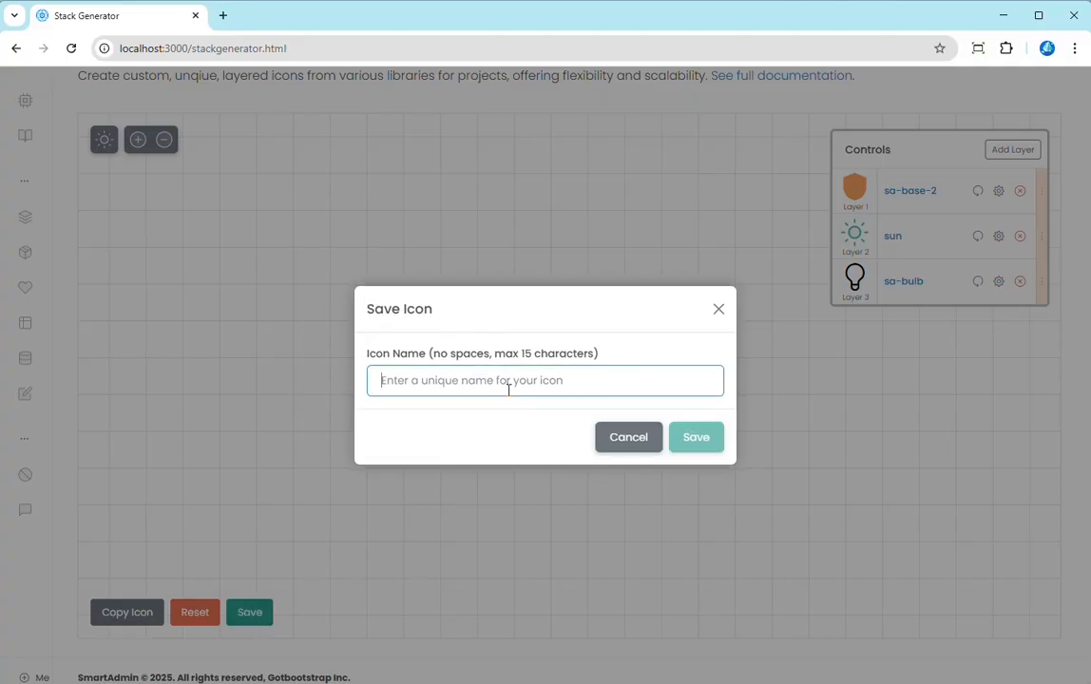
{"action": "type", "text": "lightray"}
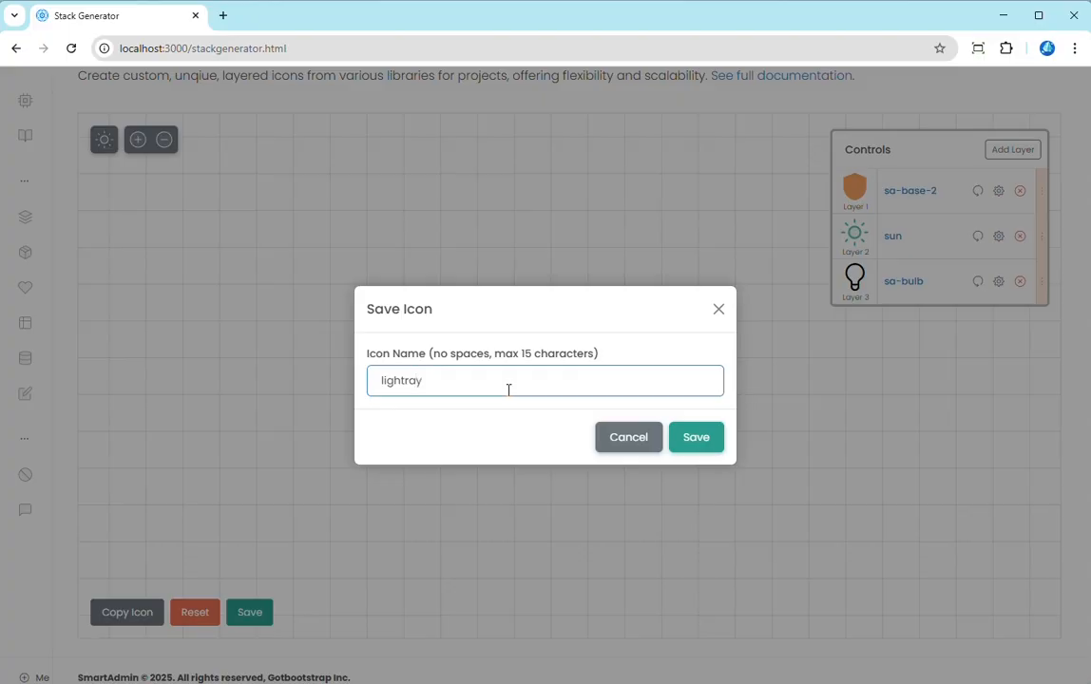
{"action": "left_click", "coordinate": [702, 443]}
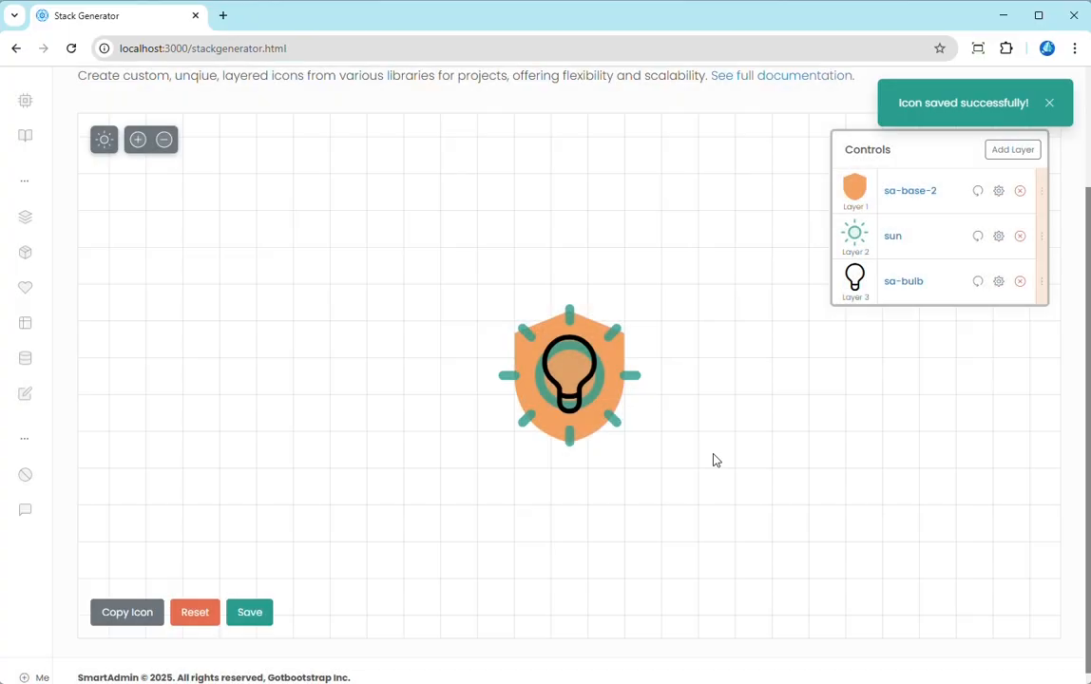
Step: Open the Stack Library page and copy the saved lightray icon to the clipboard
{"action": "scroll", "coordinate": [175, 346], "scroll_direction": "up", "scroll_amount": 2}
{"action": "mouse_move", "coordinate": [84, 150]}
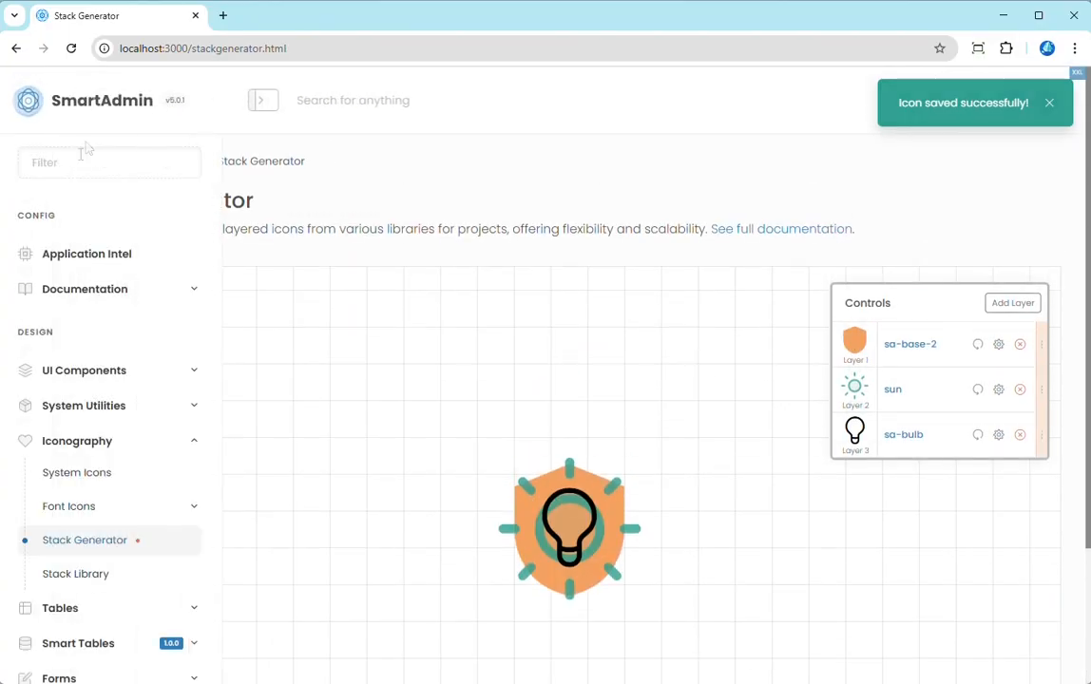
{"action": "scroll", "coordinate": [114, 447], "scroll_direction": "down", "scroll_amount": 2}
{"action": "left_click", "coordinate": [113, 423]}
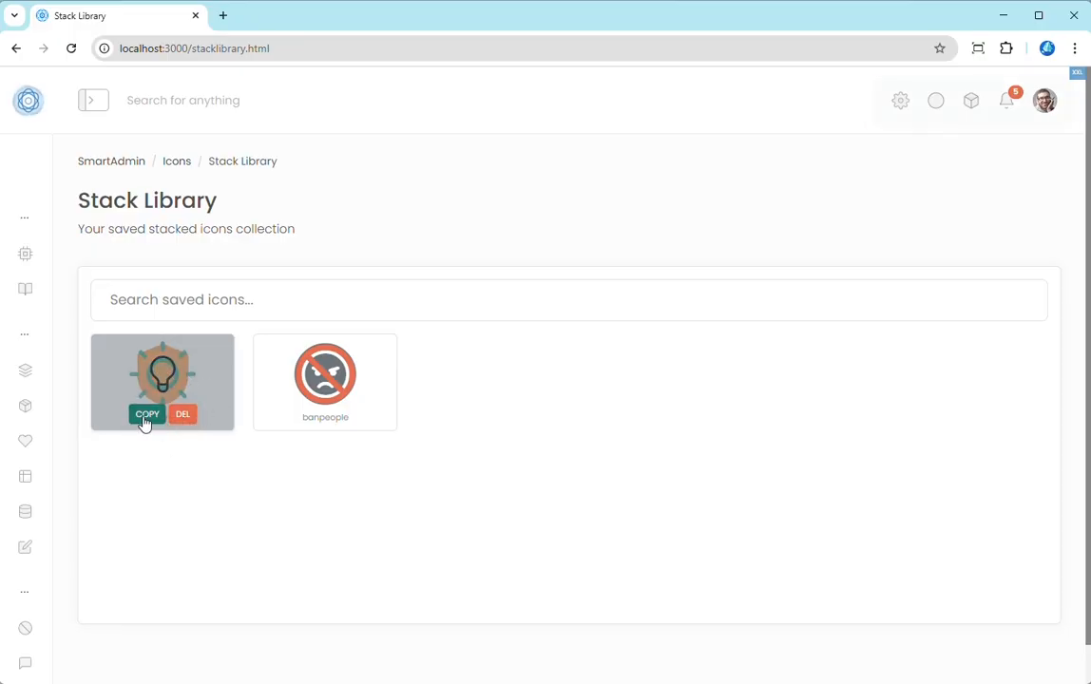
{"action": "left_click", "coordinate": [146, 415]}
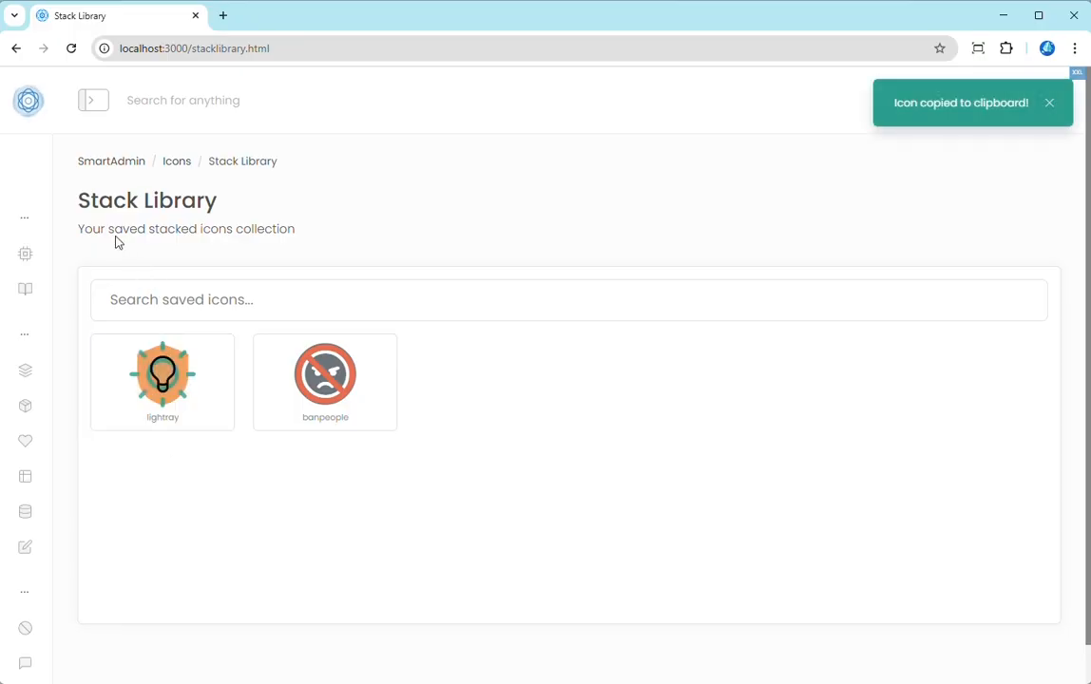
Step: Inspect the Stack Library page heading in the developer tools and expand its h1 subheader-title element
{"action": "left_click_drag", "start_coordinate": [202, 202], "coordinate": [76, 213]}
{"action": "left_click_drag", "start_coordinate": [230, 196], "coordinate": [76, 190]}
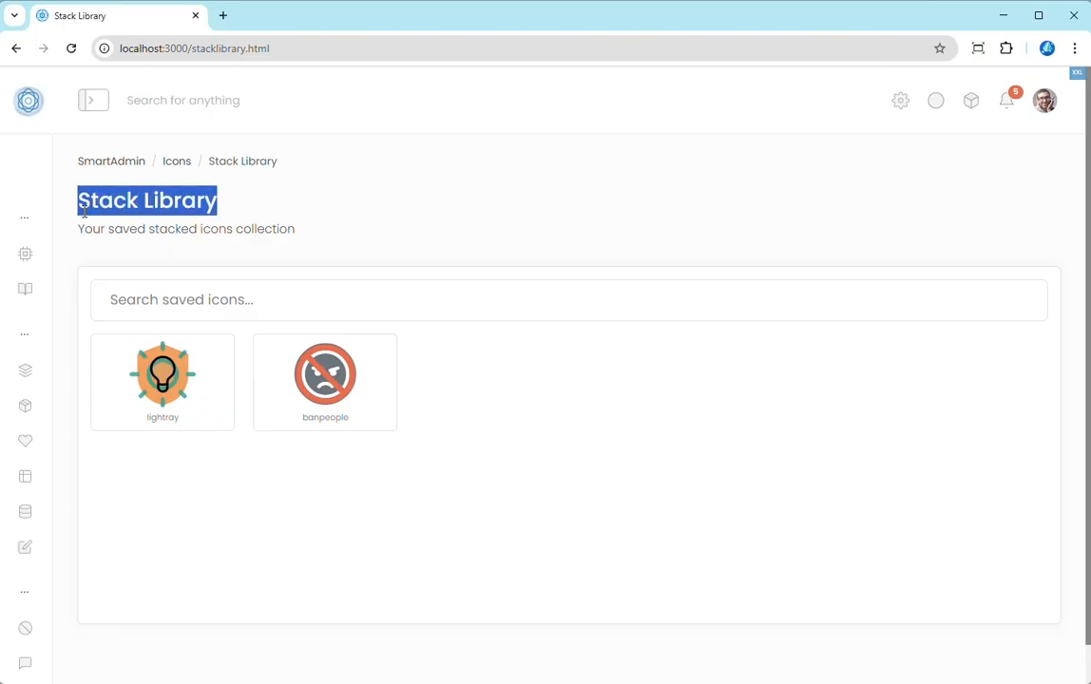
{"action": "left_click", "coordinate": [126, 206]}
{"action": "right_click", "coordinate": [131, 221]}
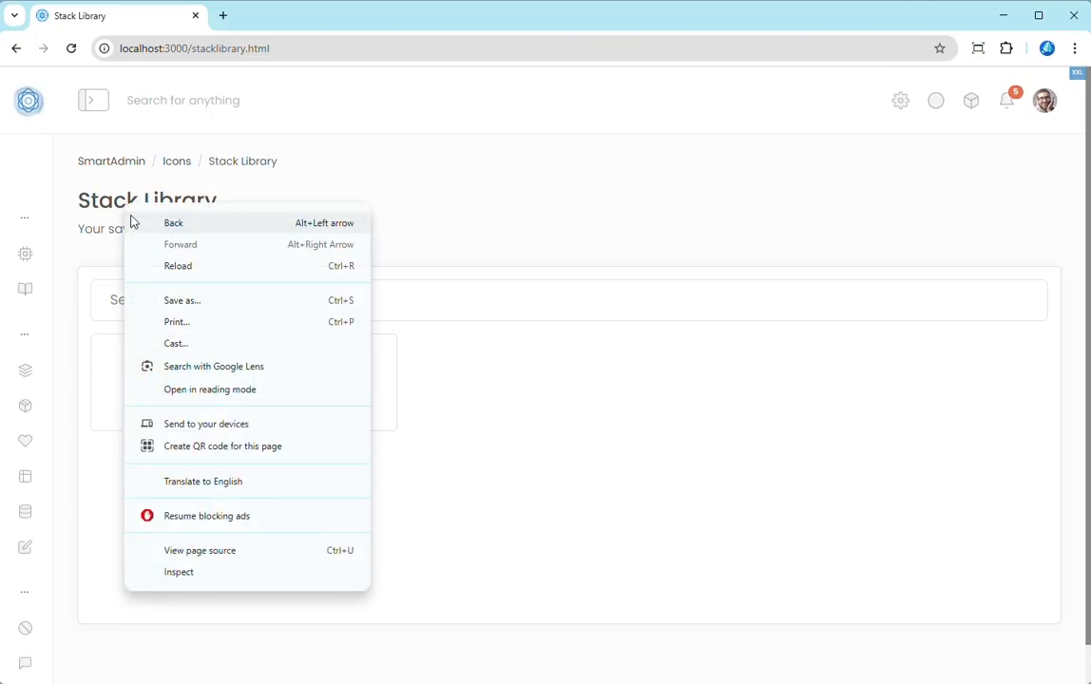
{"action": "left_click", "coordinate": [209, 572]}
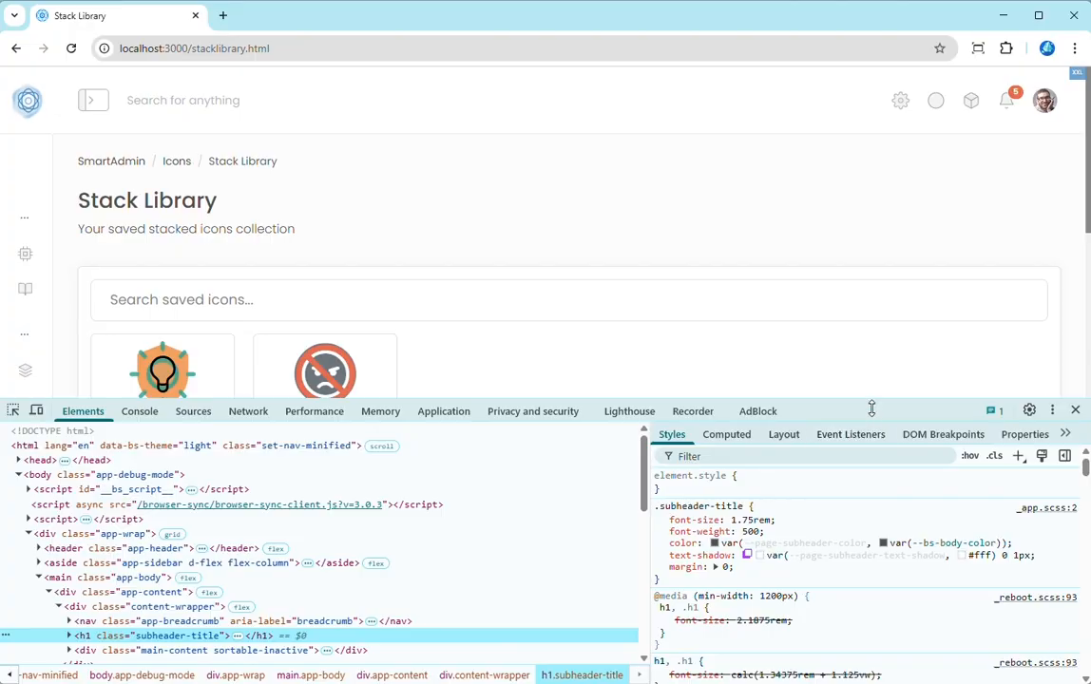
{"action": "left_click_drag", "start_coordinate": [873, 408], "coordinate": [871, 385]}
{"action": "scroll", "coordinate": [302, 605], "scroll_direction": "down", "scroll_amount": 2}
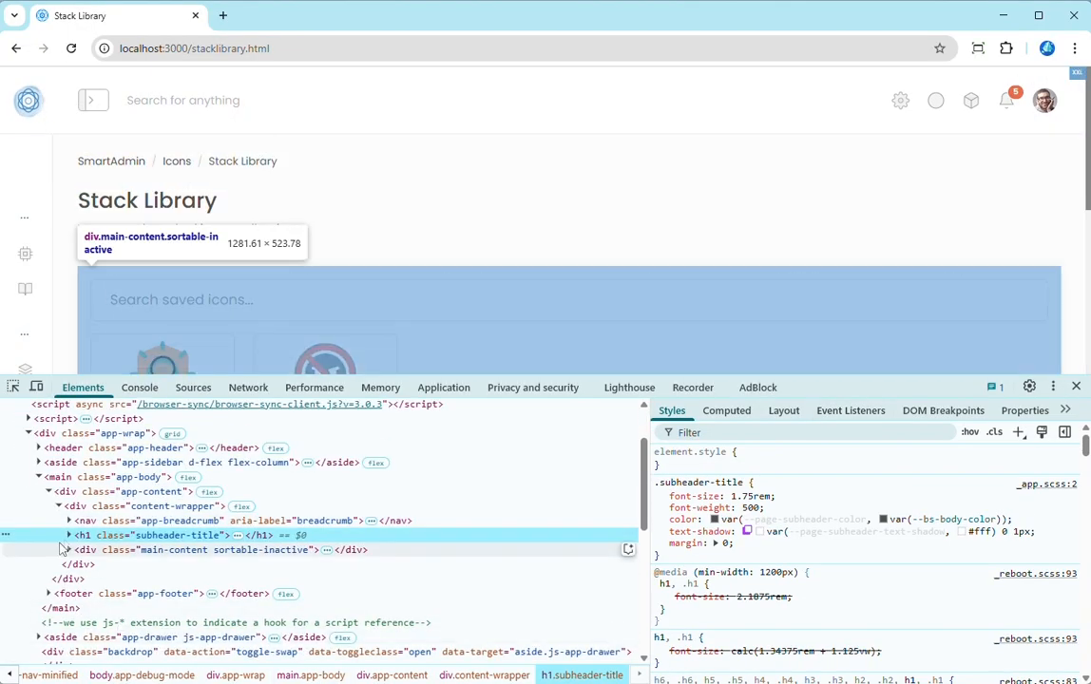
{"action": "left_click", "coordinate": [68, 536]}
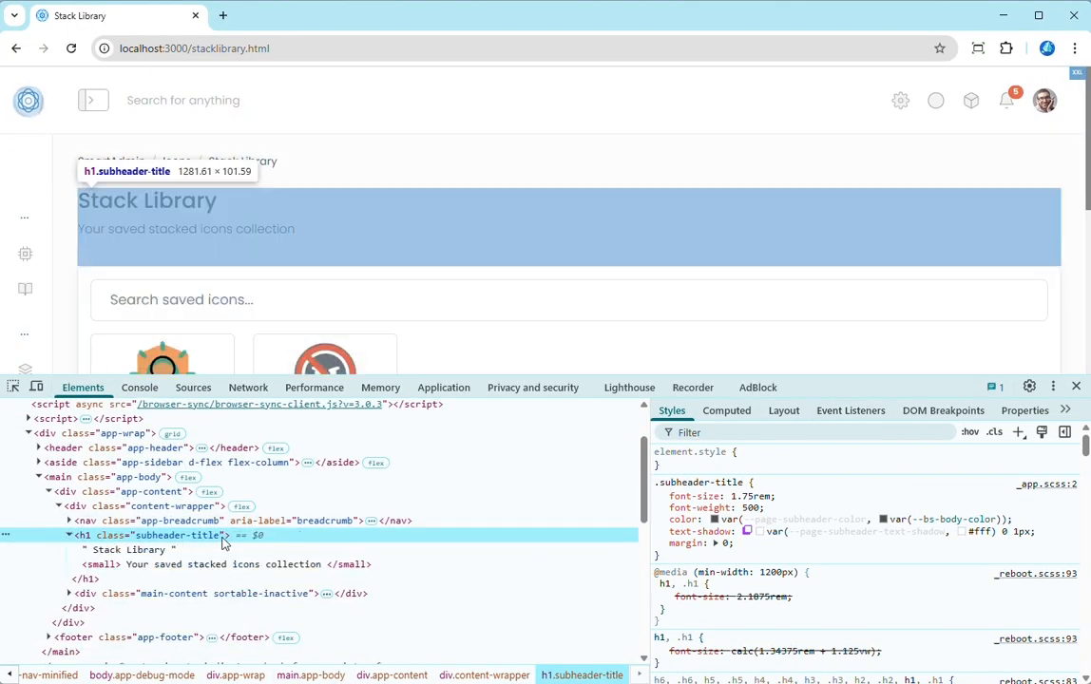
Step: Edit the h1 subheader-title element as HTML and paste the copied icon markup before the "Stack Library" text
{"action": "right_click", "coordinate": [169, 535]}
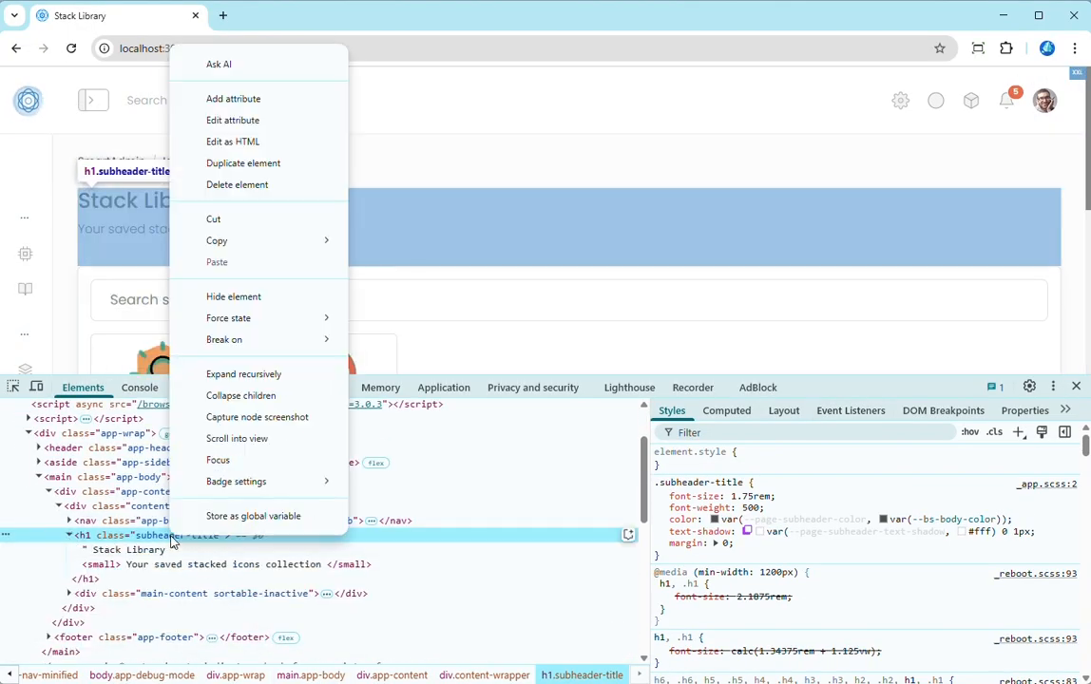
{"action": "left_click", "coordinate": [262, 145]}
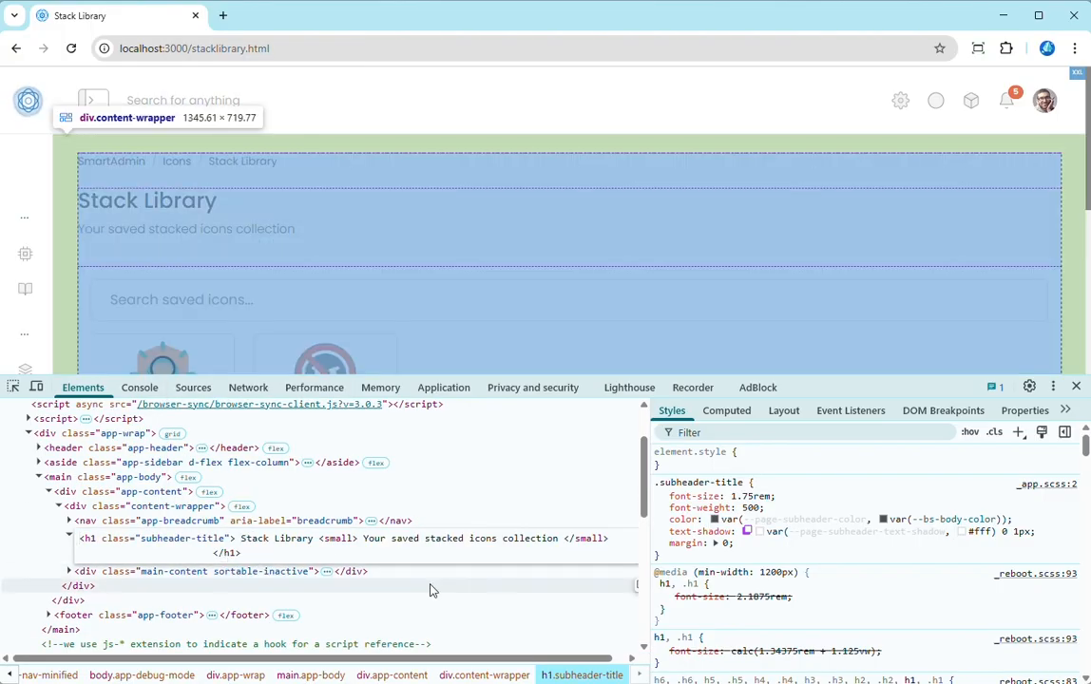
{"action": "key", "text": "ctrl+v"}
{"action": "key", "text": "Return"}
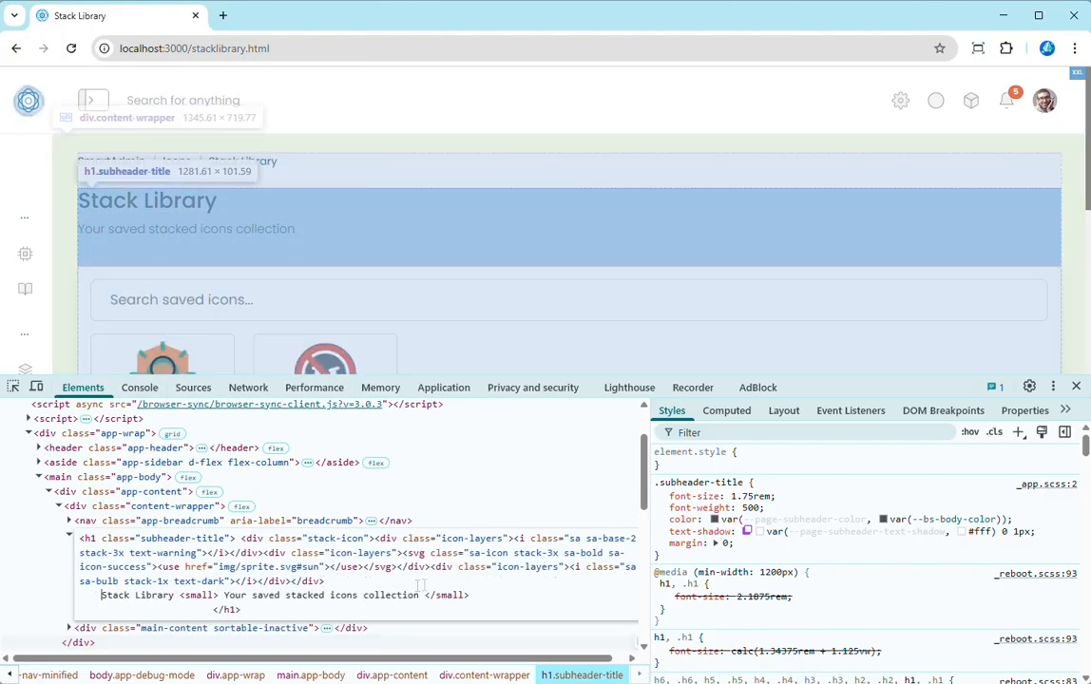
{"action": "left_click", "coordinate": [143, 524]}
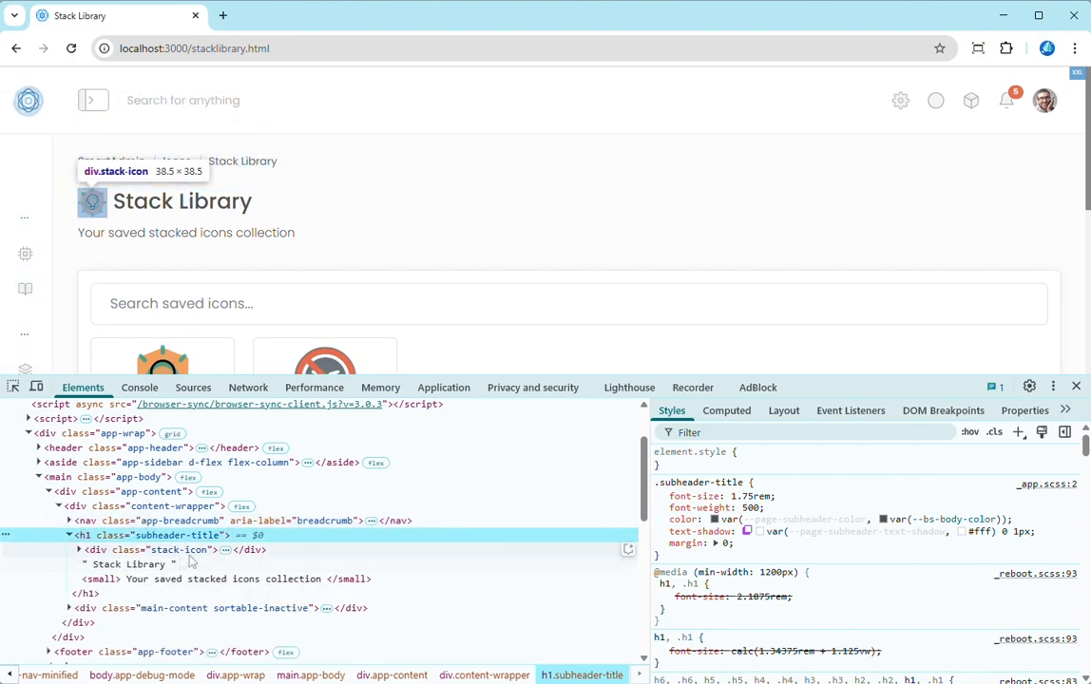
Step: Add the inline style text-shadow: none to the heading's stack-icon div and close the developer tools
{"action": "left_click", "coordinate": [659, 533]}
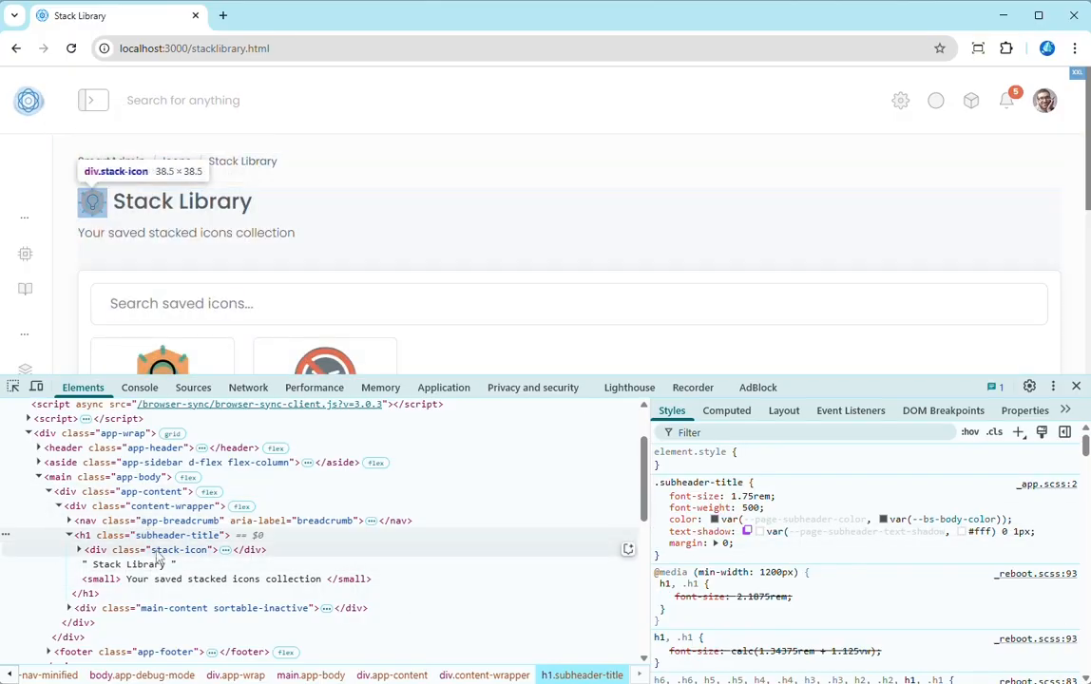
{"action": "left_click", "coordinate": [152, 565]}
{"action": "left_click", "coordinate": [166, 553]}
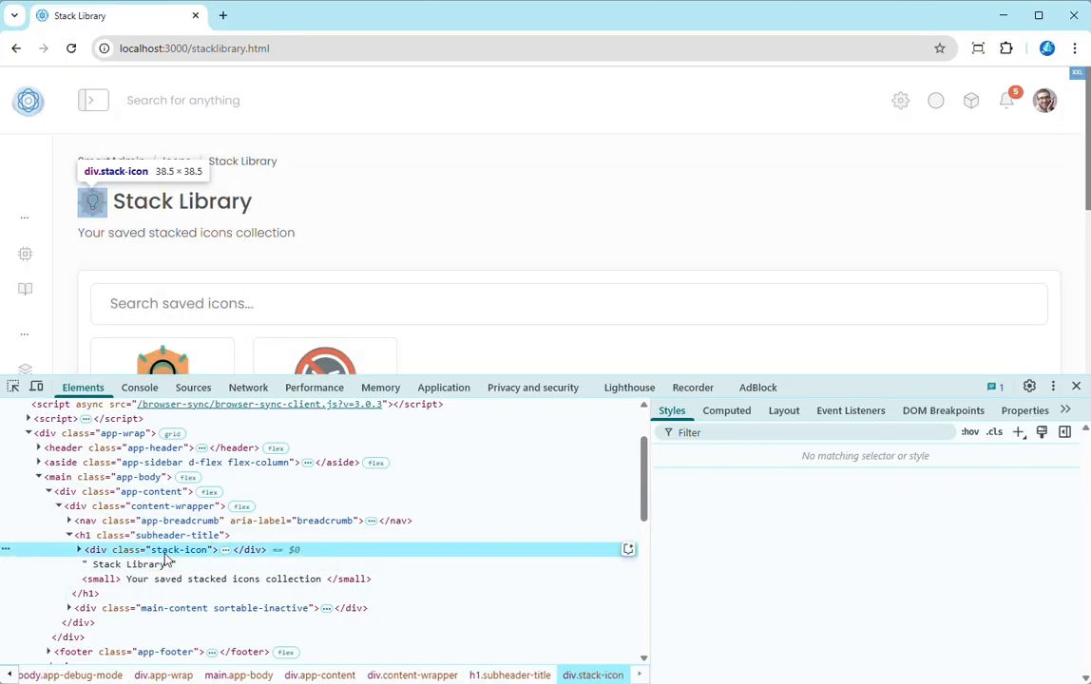
{"action": "left_click", "coordinate": [781, 469]}
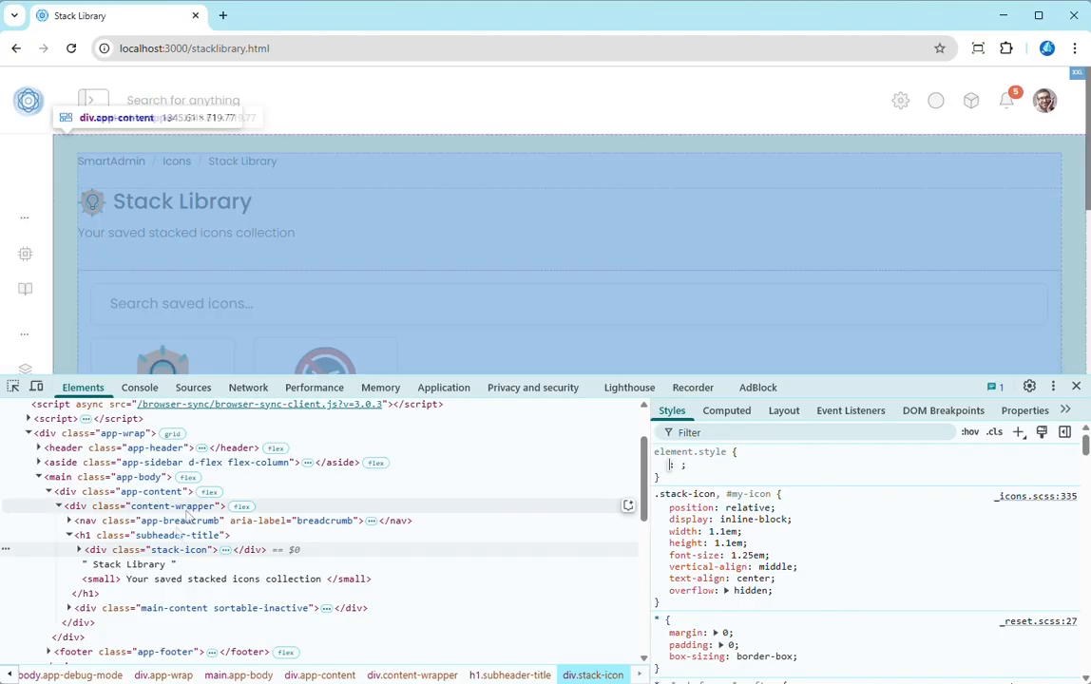
{"action": "left_click", "coordinate": [190, 535]}
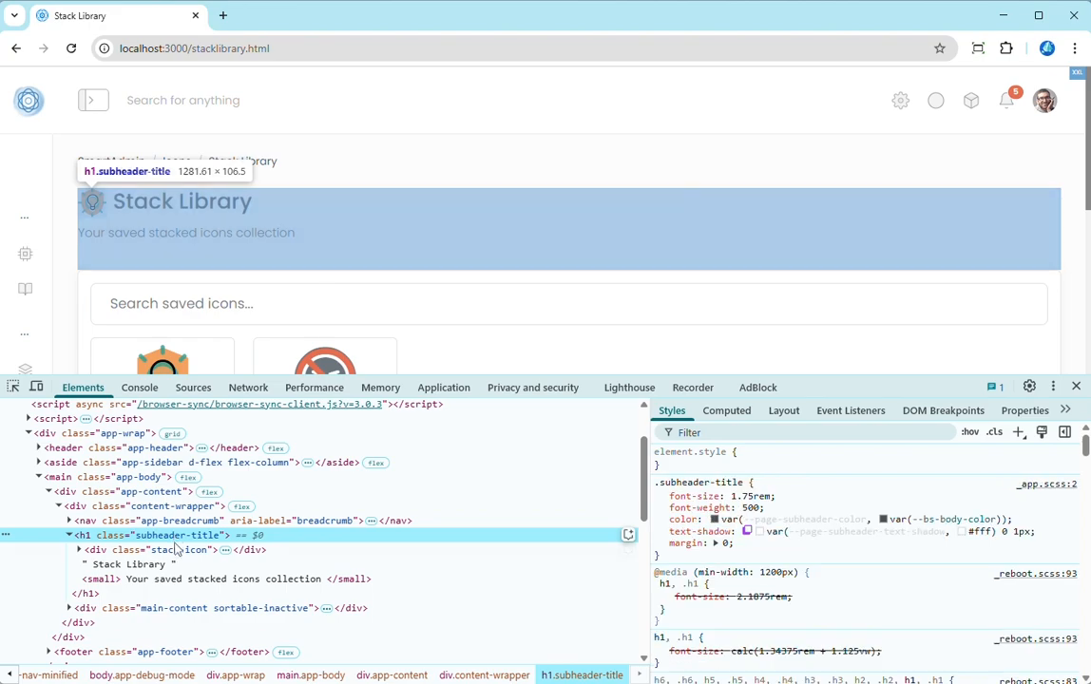
{"action": "left_click", "coordinate": [173, 552]}
{"action": "left_click", "coordinate": [791, 470]}
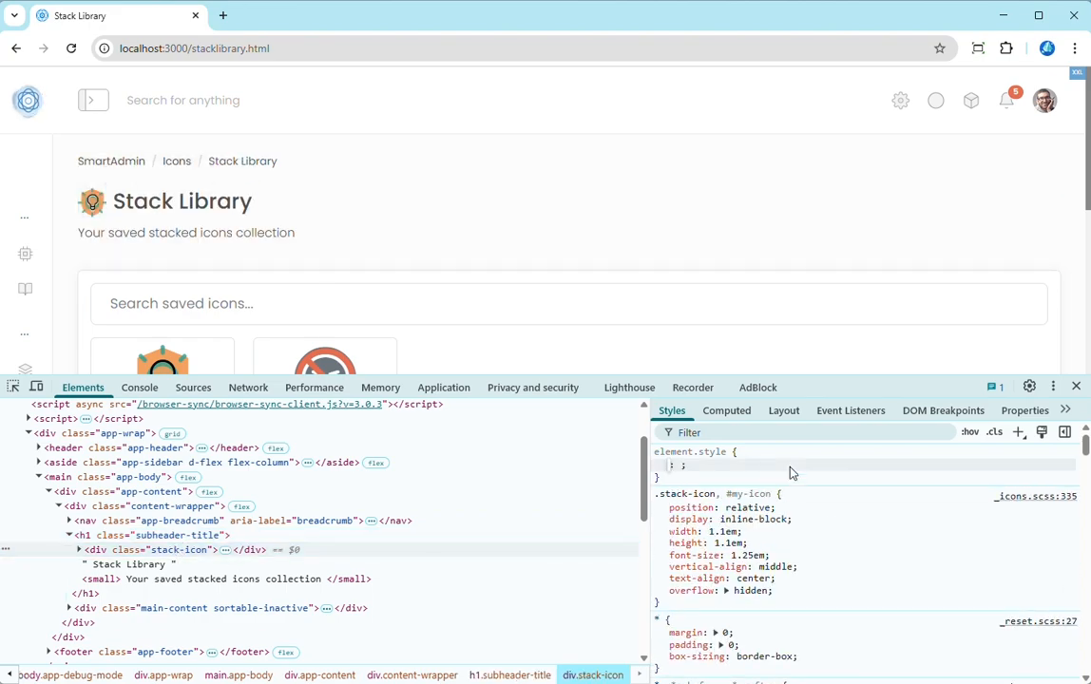
{"action": "type", "text": "text-shadow"}
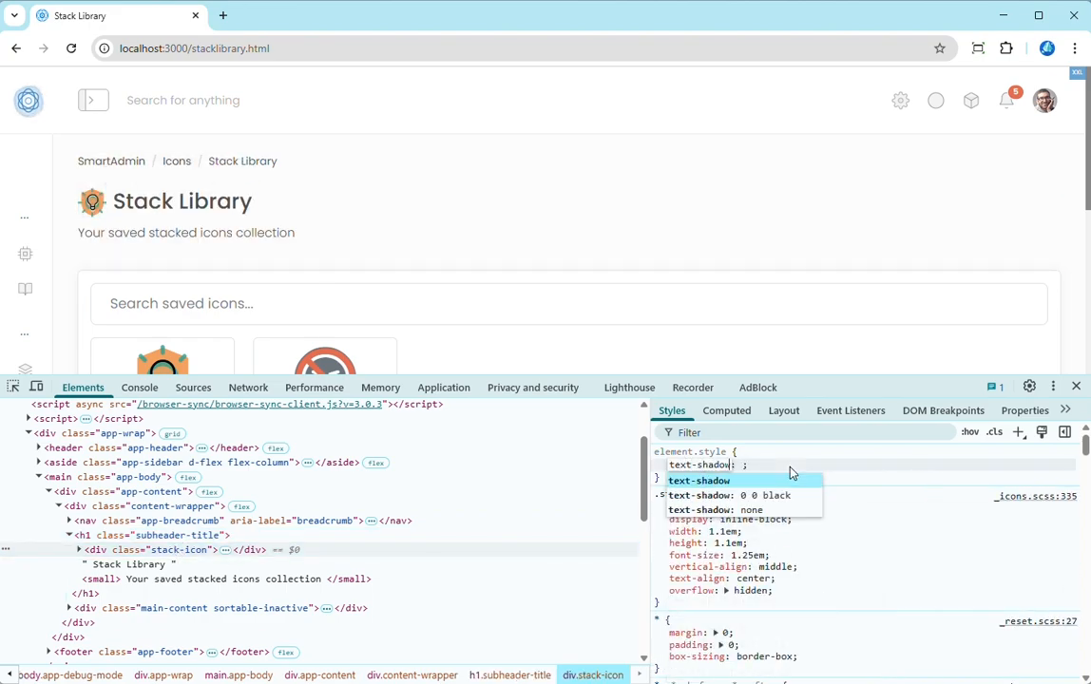
{"action": "key", "text": "Tab"}
{"action": "type", "text": "none"}
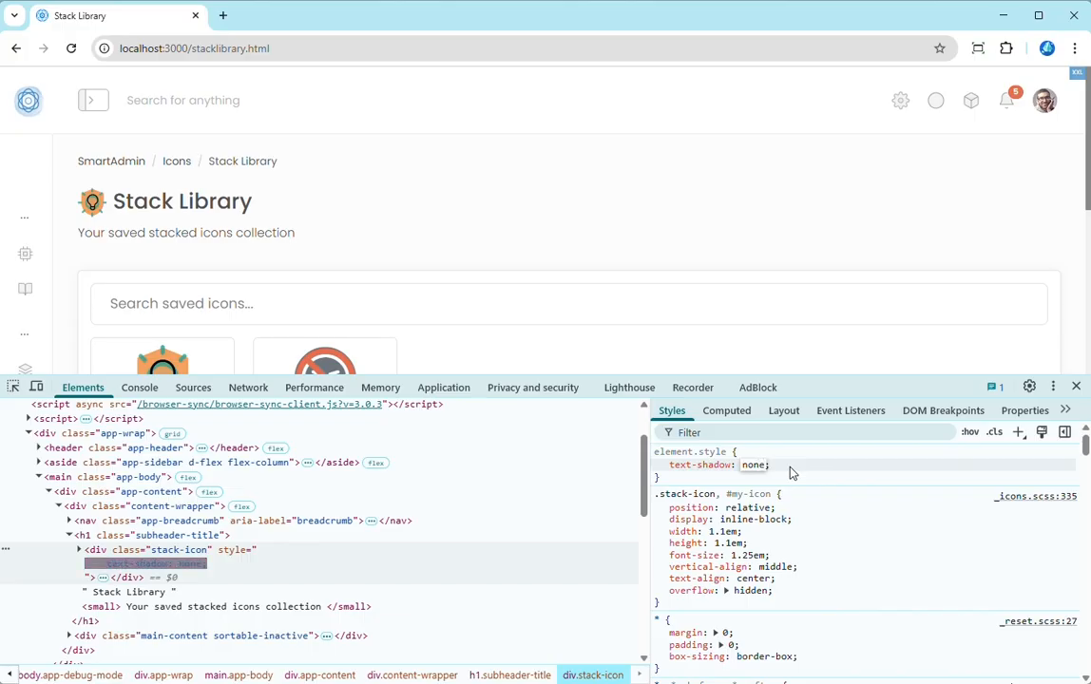
{"action": "left_click", "coordinate": [805, 467]}
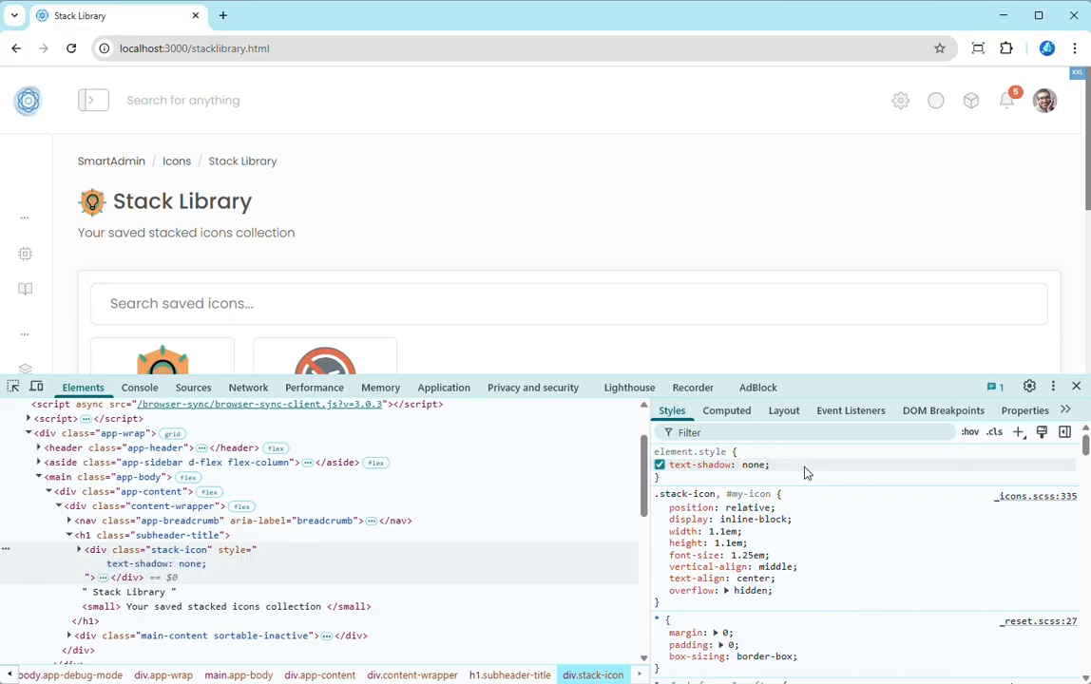
{"action": "left_click", "coordinate": [1076, 386]}
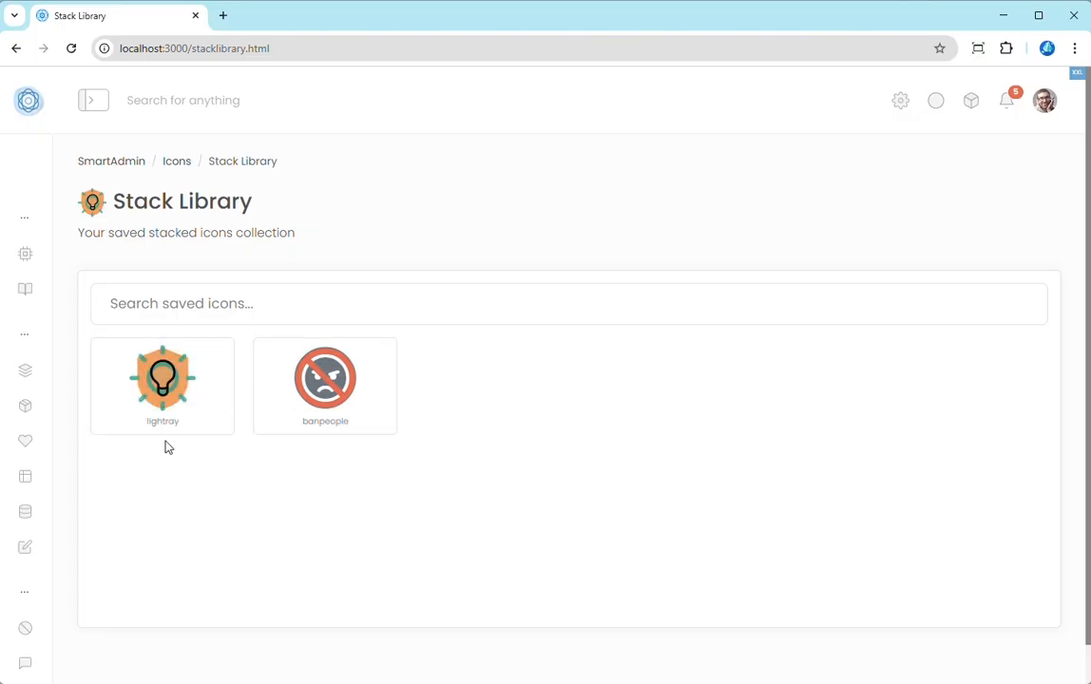
Step: Return to the Stack Generator page from the Iconography section
{"action": "mouse_move", "coordinate": [49, 453]}
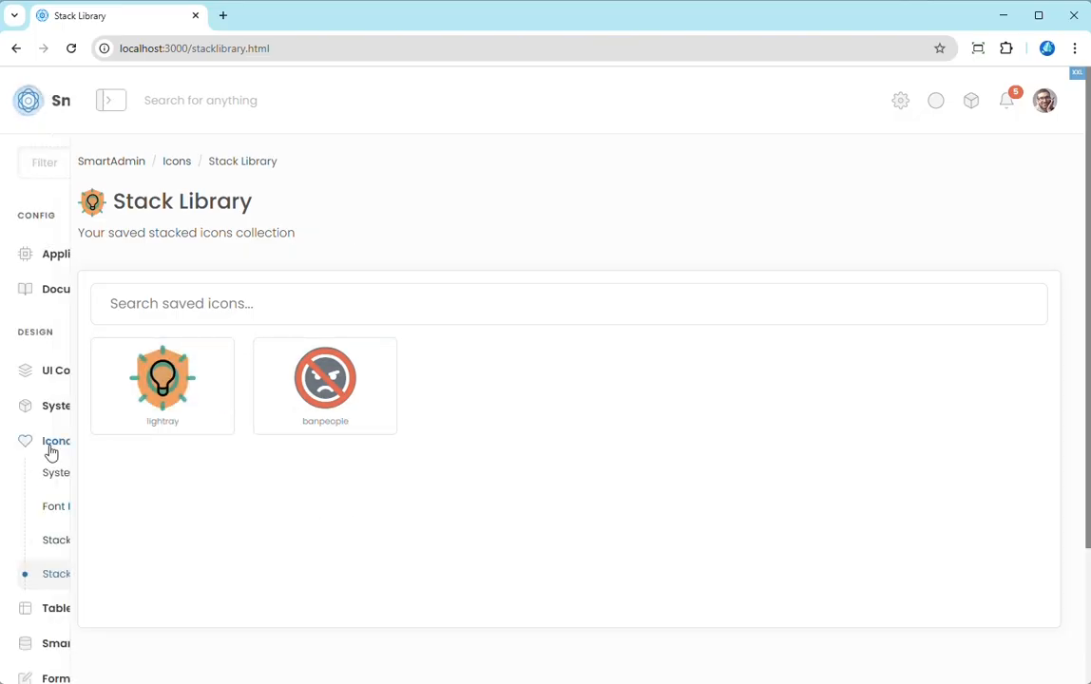
{"action": "scroll", "coordinate": [114, 486], "scroll_direction": "down", "scroll_amount": 2}
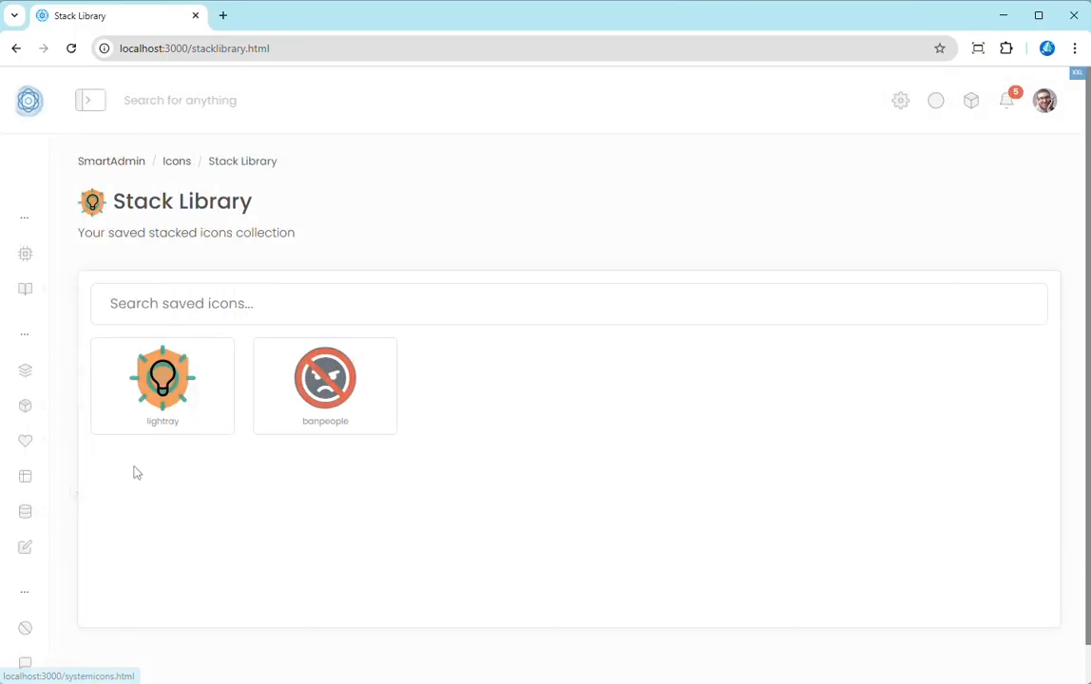
{"action": "left_click", "coordinate": [109, 544]}
{"action": "scroll", "coordinate": [715, 507], "scroll_direction": "down", "scroll_amount": 1}
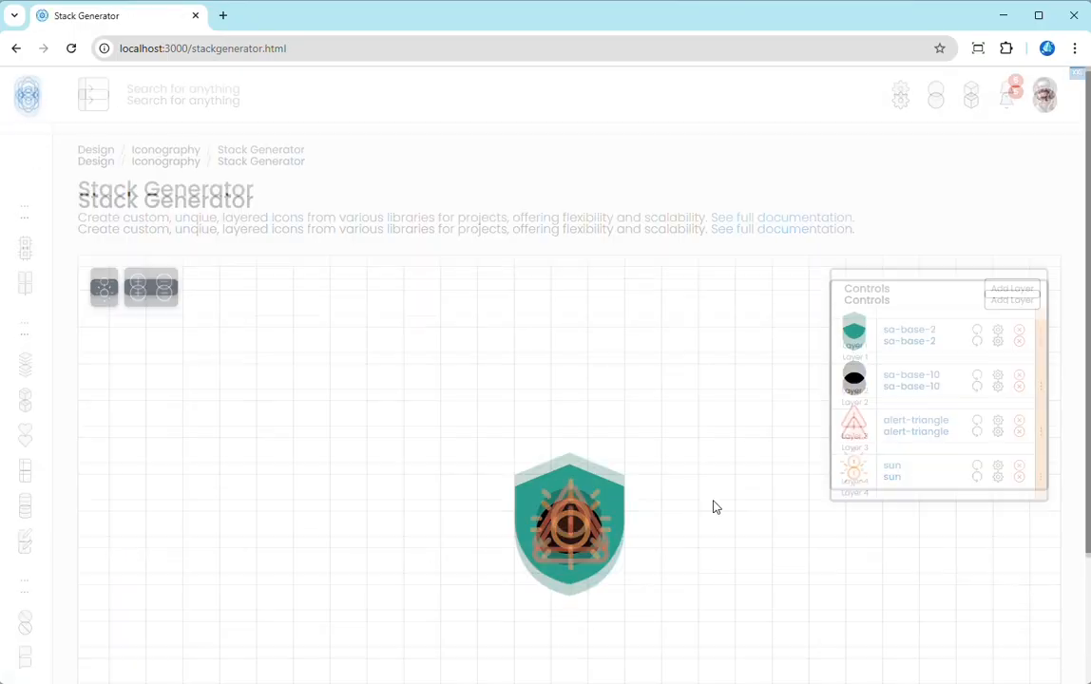